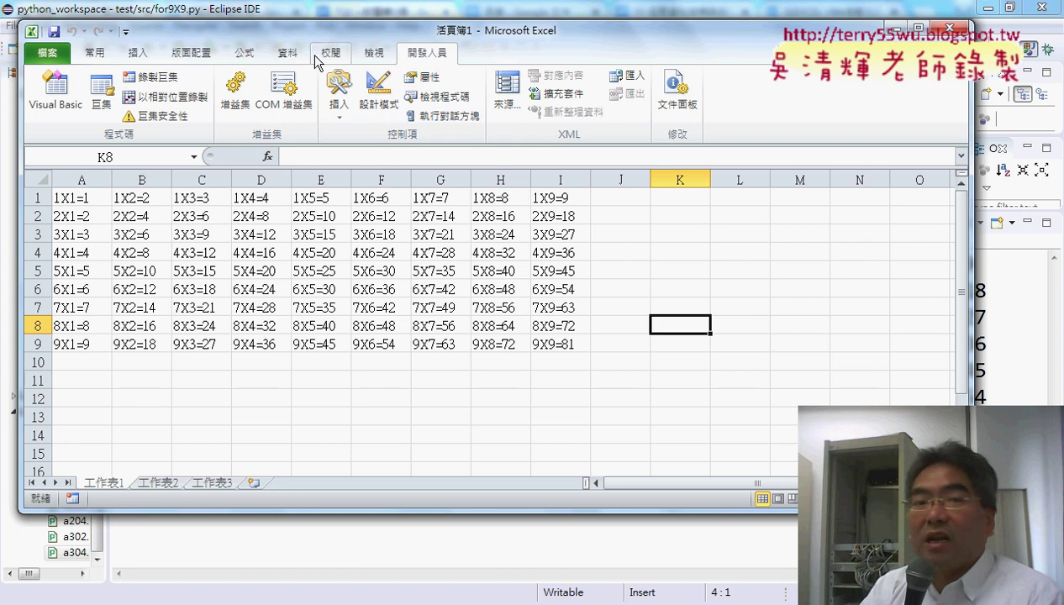
# Step: Enable the Developer tab through Customize Ribbon in Excel Options, then close the dialog
pyautogui.click(125, 38)
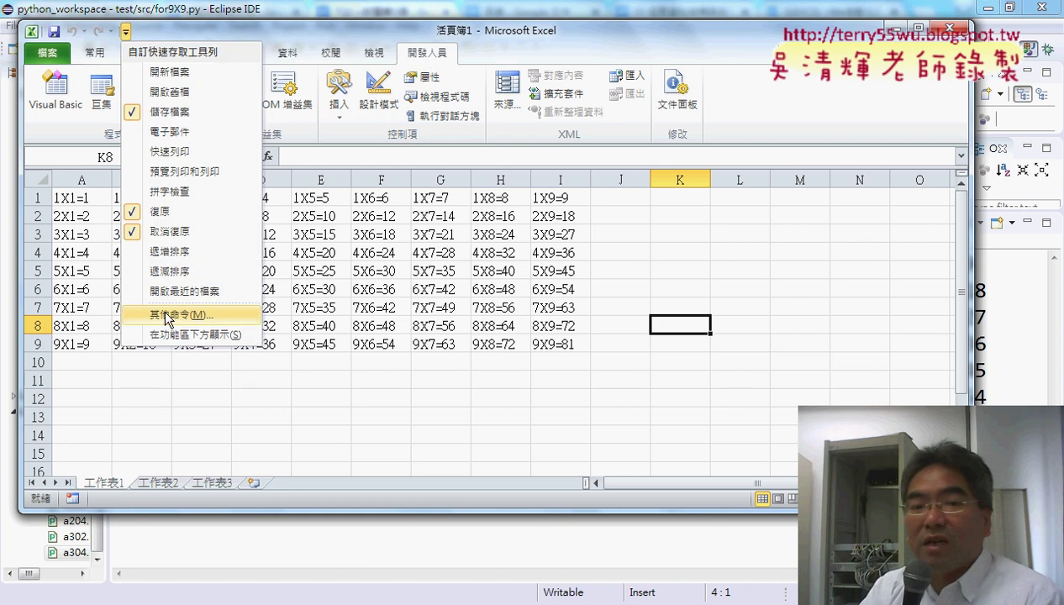
pyautogui.click(181, 377)
pyautogui.click(195, 179)
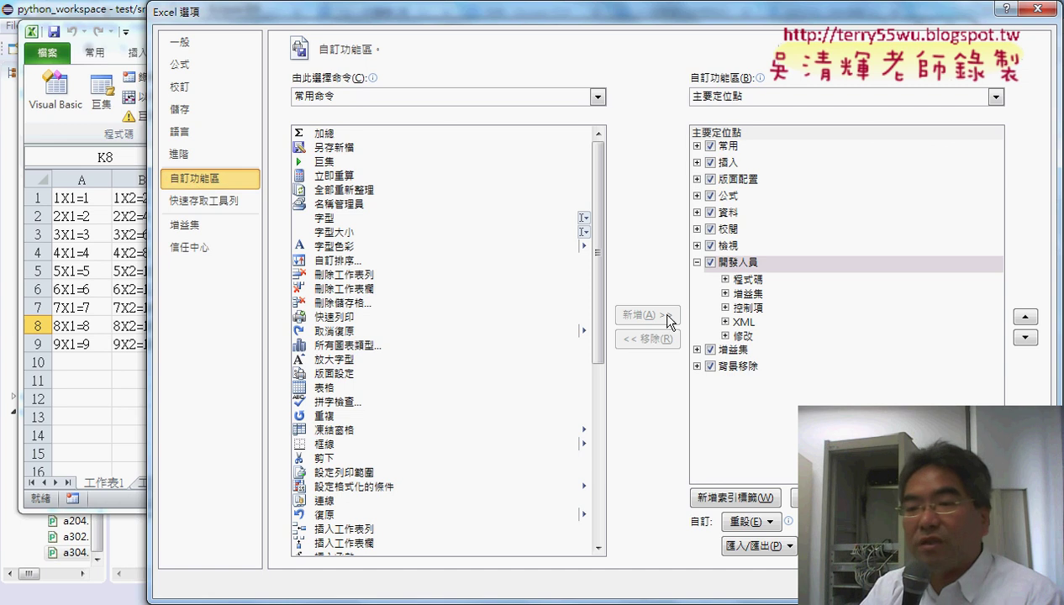
pyautogui.press('Return')
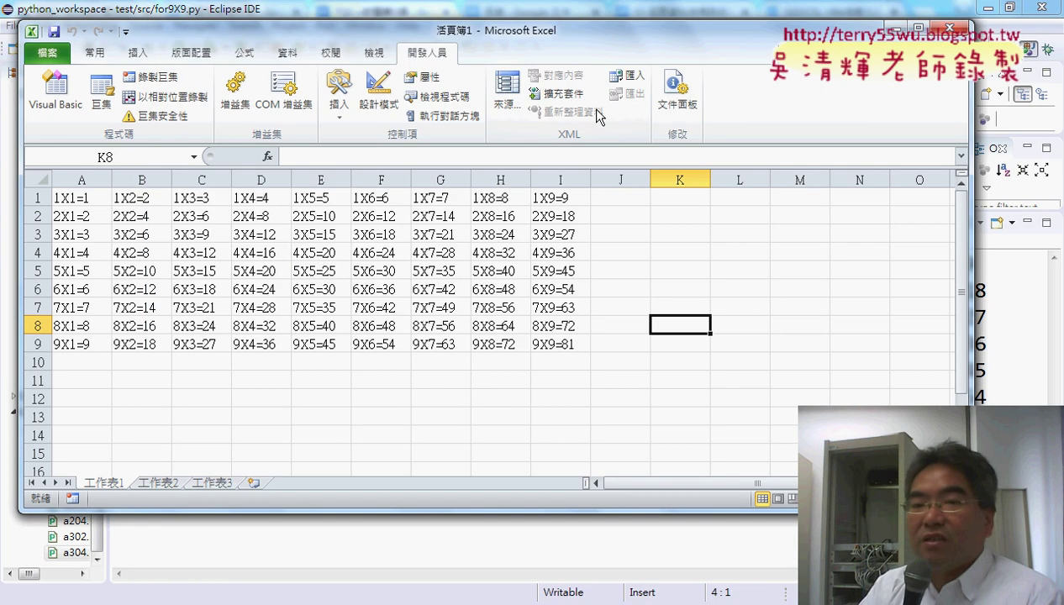
# Step: Open the Visual Basic editor, make its window taller and move it aside to reveal the table
pyautogui.click(72, 99)
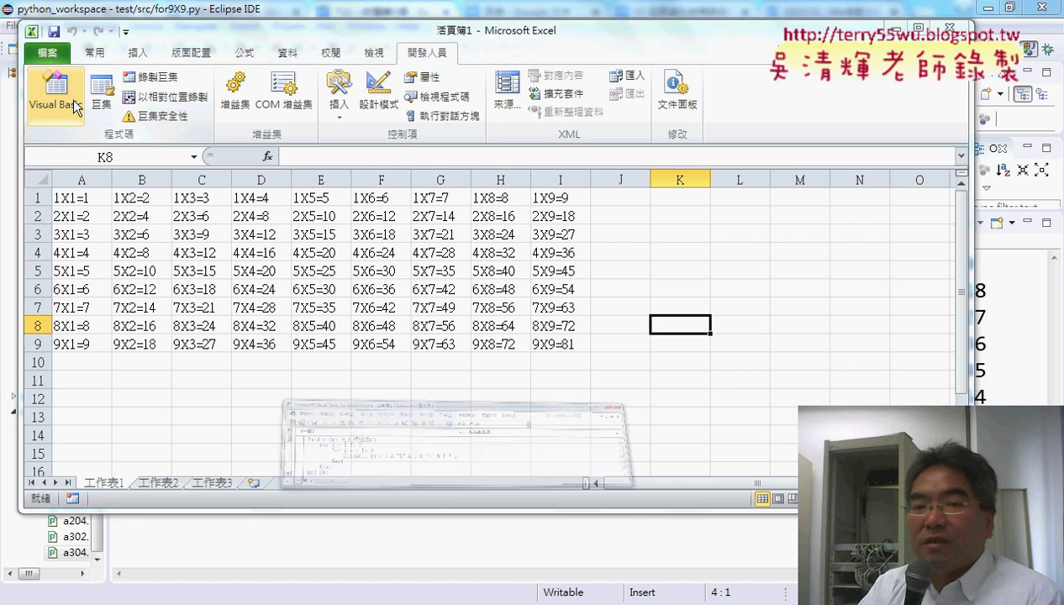
pyautogui.moveTo(397, 320); pyautogui.dragTo(398, 441)
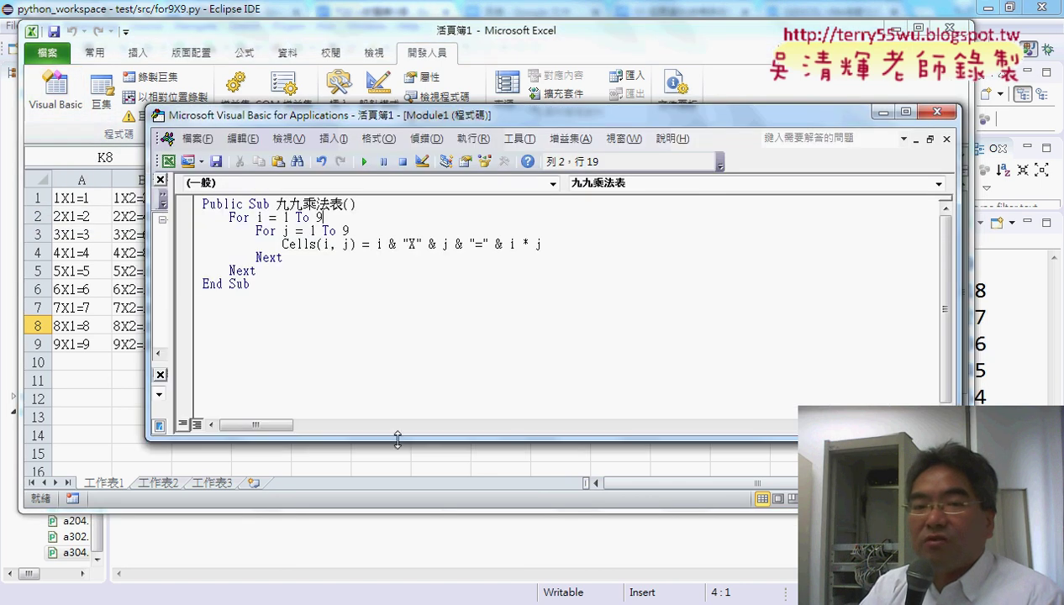
pyautogui.moveTo(404, 126); pyautogui.dragTo(840, 139)
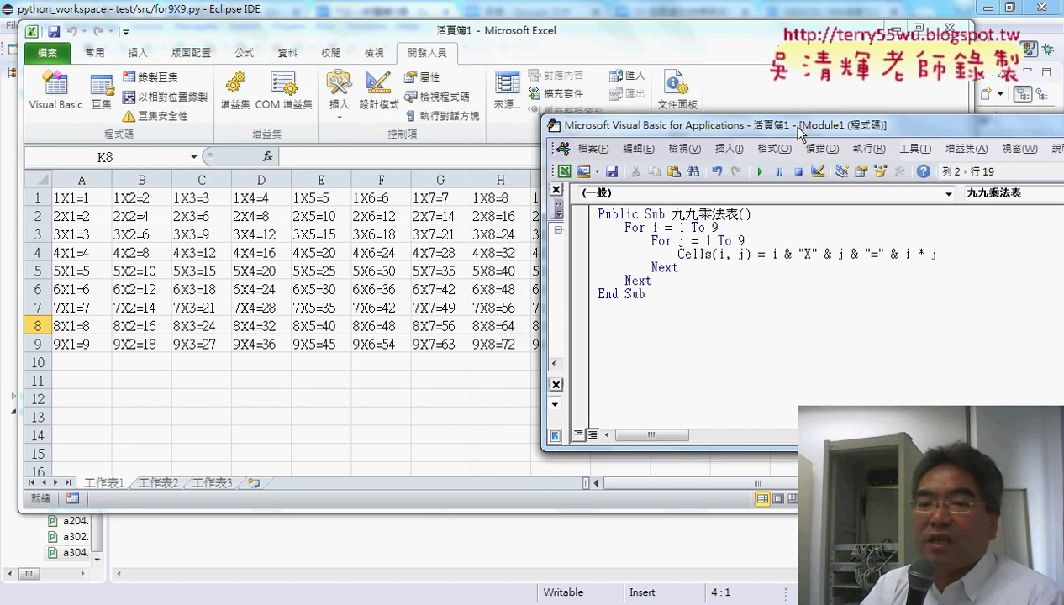
# Step: Select A1:I9 on the worksheet and clear its contents
pyautogui.click(153, 198)
pyautogui.moveTo(84, 200); pyautogui.dragTo(555, 346)
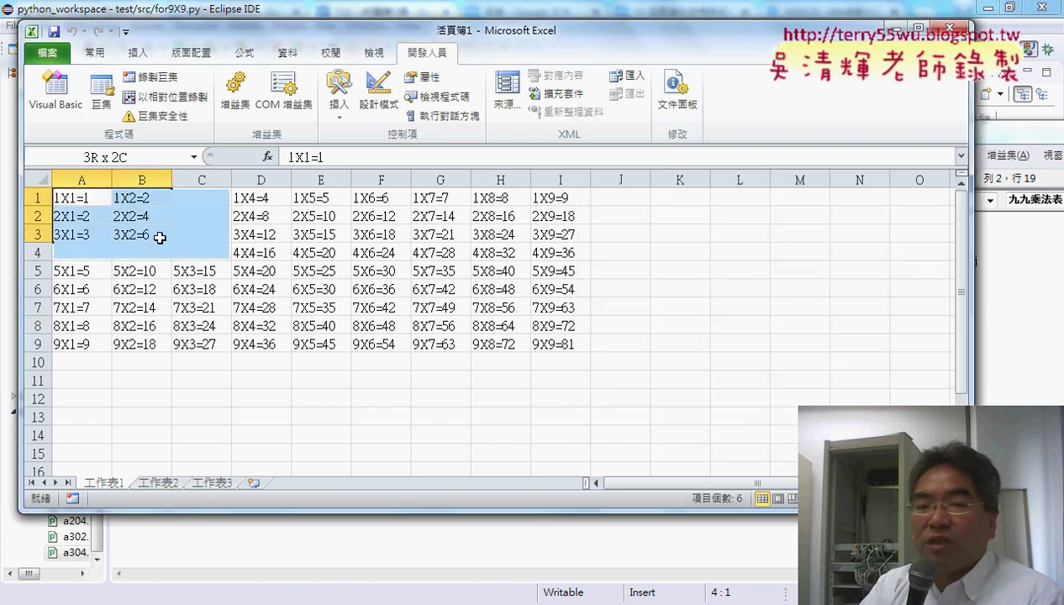
pyautogui.press('Delete')
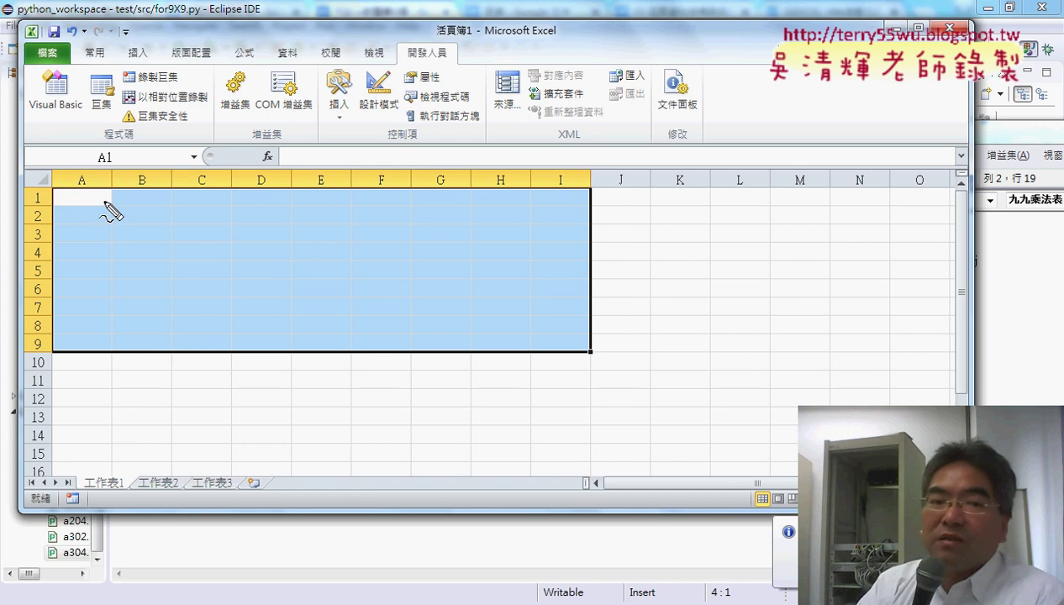
pyautogui.moveTo(109, 209)
pyautogui.mouseDown()
pyautogui.moveTo(49, 202)
pyautogui.moveTo(113, 206)
pyautogui.mouseUp()
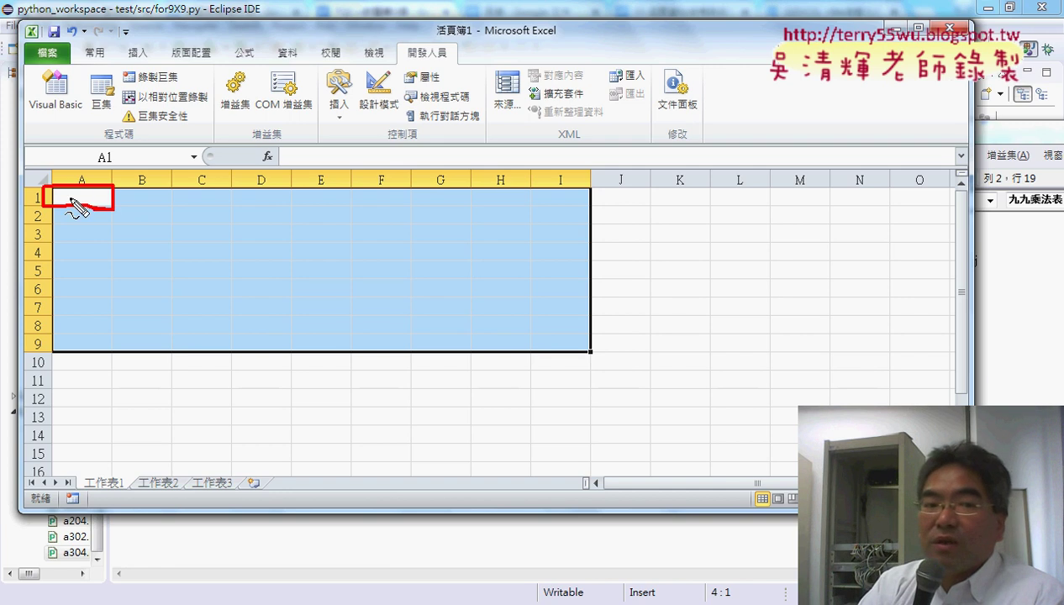
pyautogui.moveTo(42, 192)
pyautogui.mouseDown()
pyautogui.moveTo(44, 208)
pyautogui.moveTo(95, 184)
pyautogui.mouseUp()
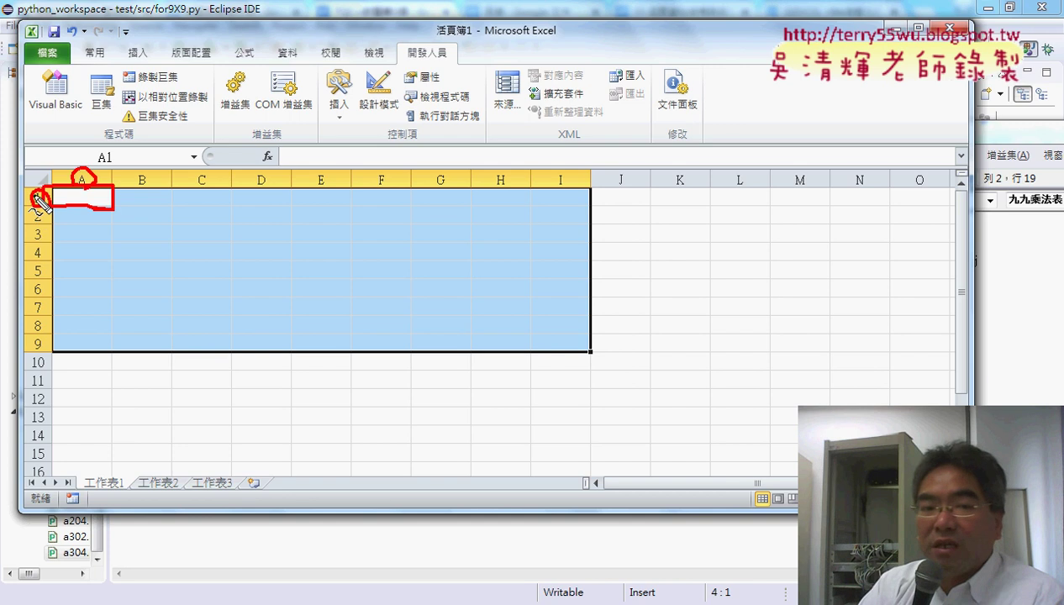
pyautogui.moveTo(80, 144); pyautogui.dragTo(80, 168)
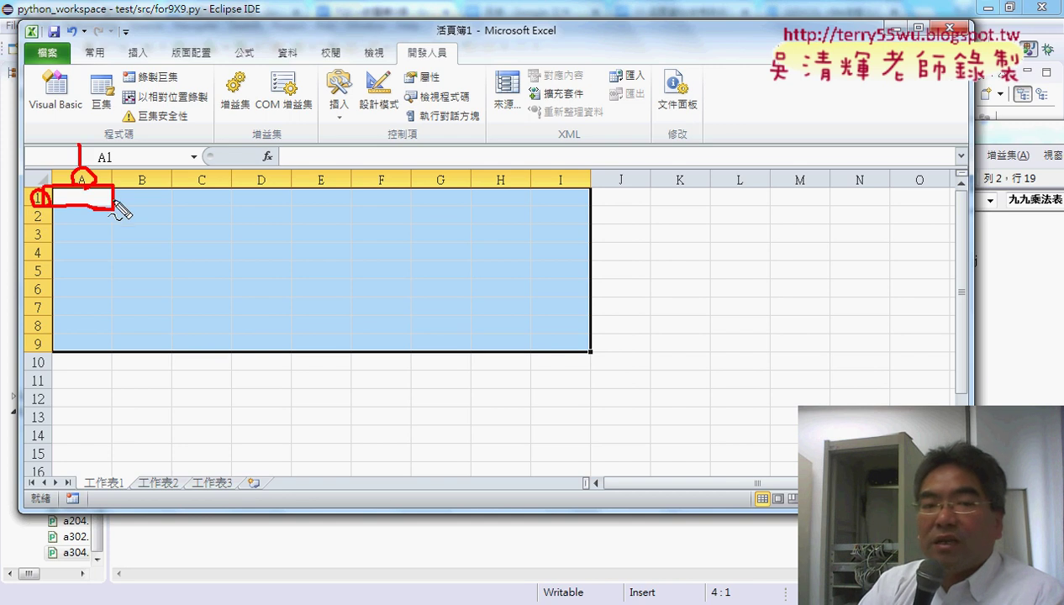
pyautogui.moveTo(160, 206); pyautogui.dragTo(160, 198)
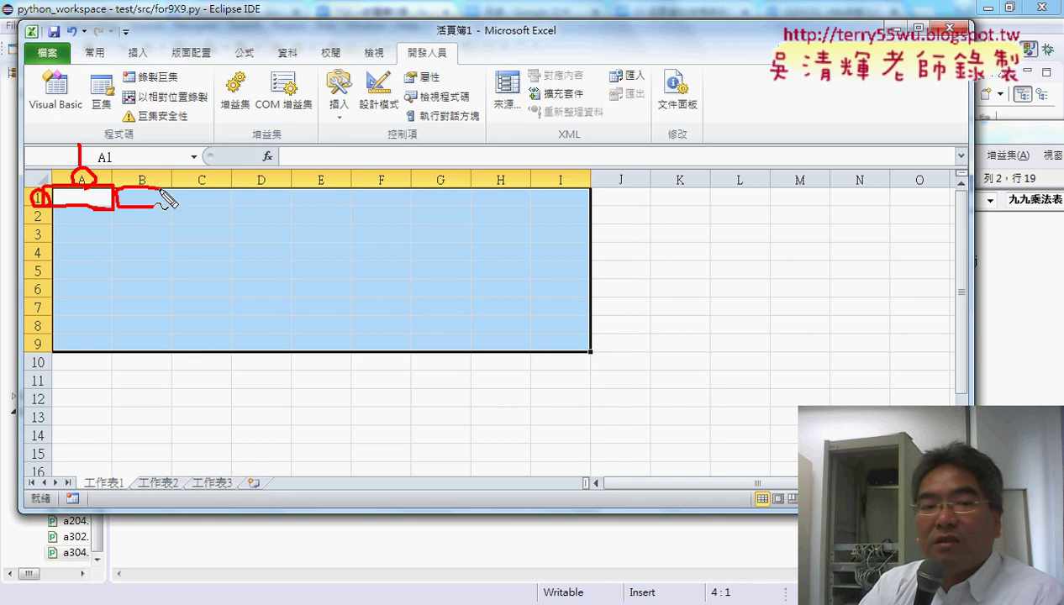
pyautogui.moveTo(139, 146); pyautogui.dragTo(157, 169)
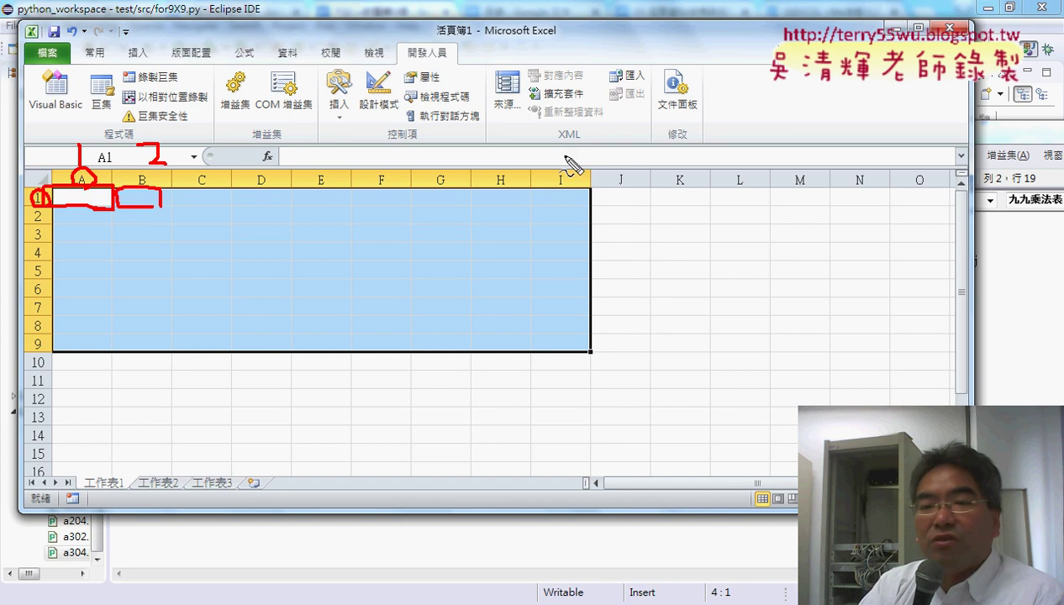
pyautogui.moveTo(551, 135); pyautogui.dragTo(568, 161)
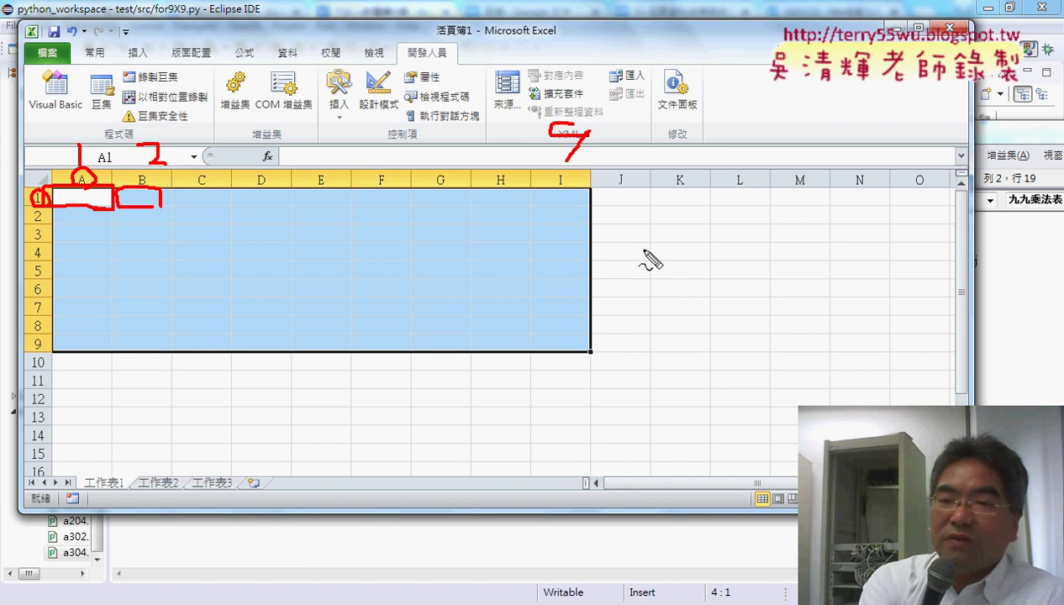
pyautogui.press('Escape')
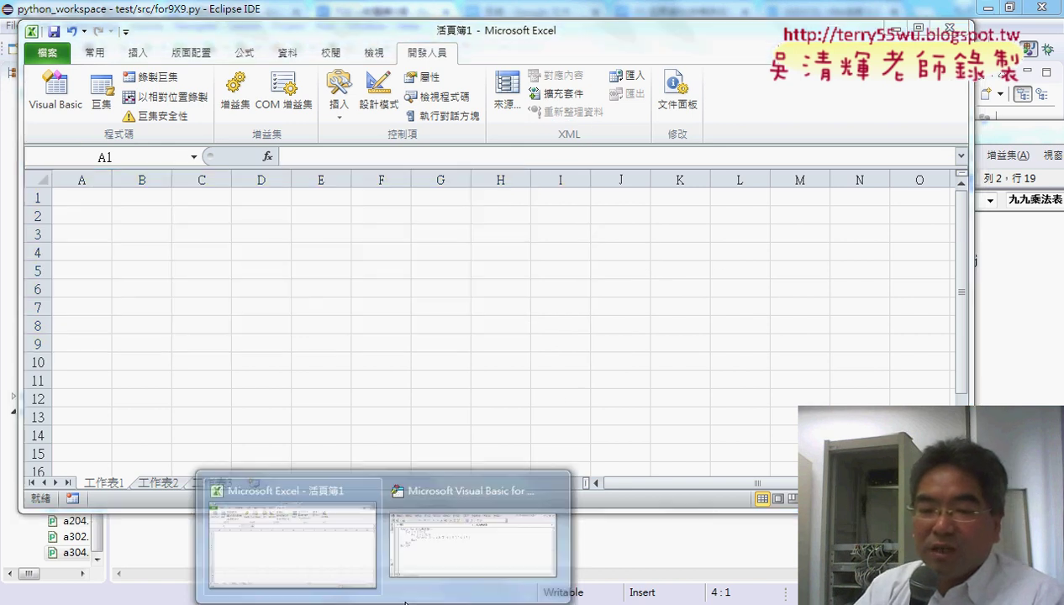
# Step: Delete the nested For…Next lines from the 九九乘法表 macro
pyautogui.click(522, 490)
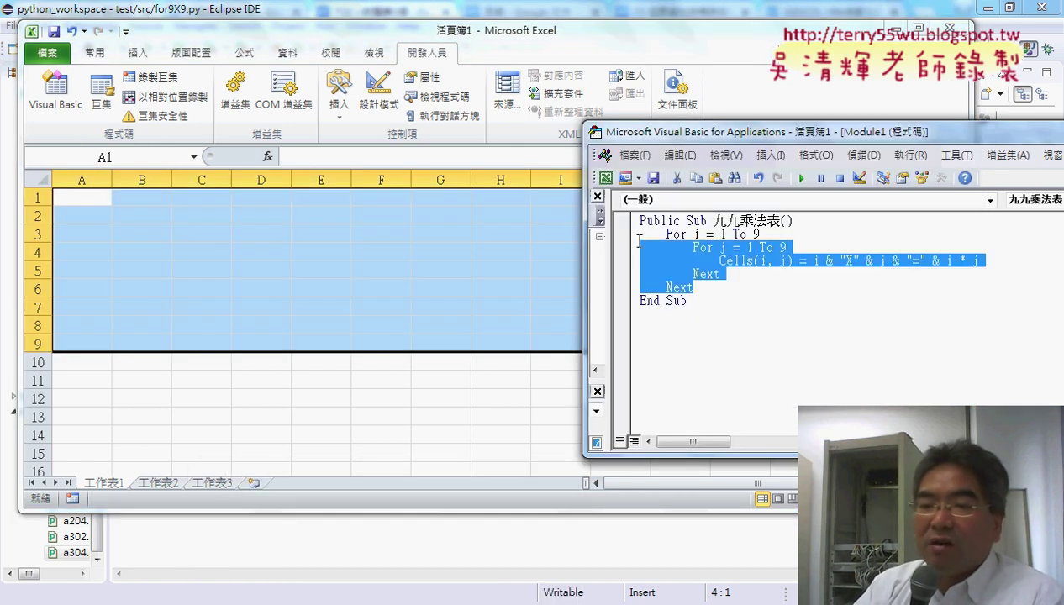
pyautogui.moveTo(732, 287)
pyautogui.mouseDown()
pyautogui.moveTo(626, 236)
pyautogui.moveTo(685, 257)
pyautogui.mouseUp()
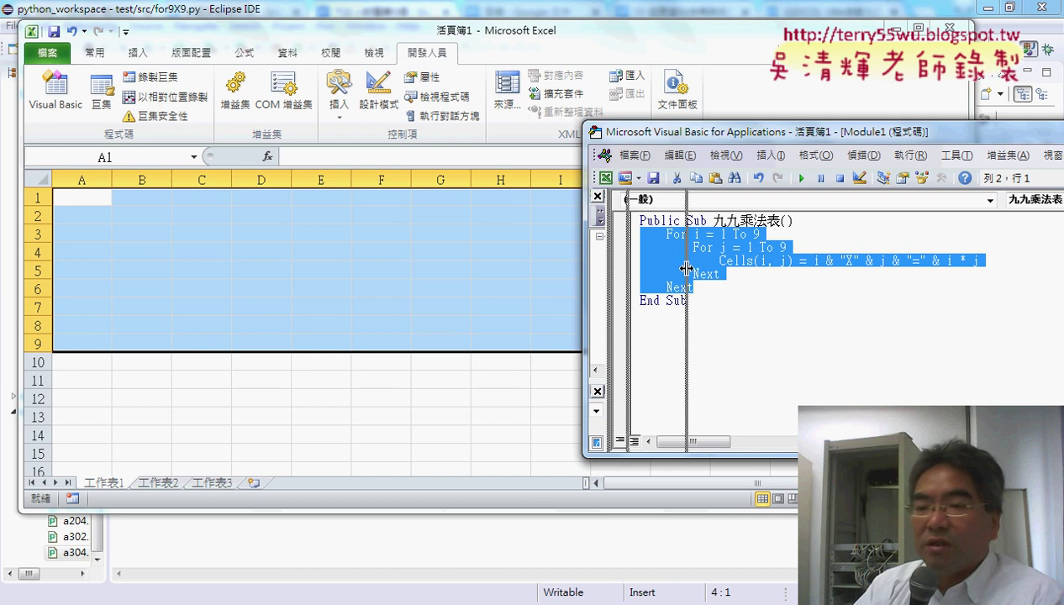
pyautogui.click(748, 290)
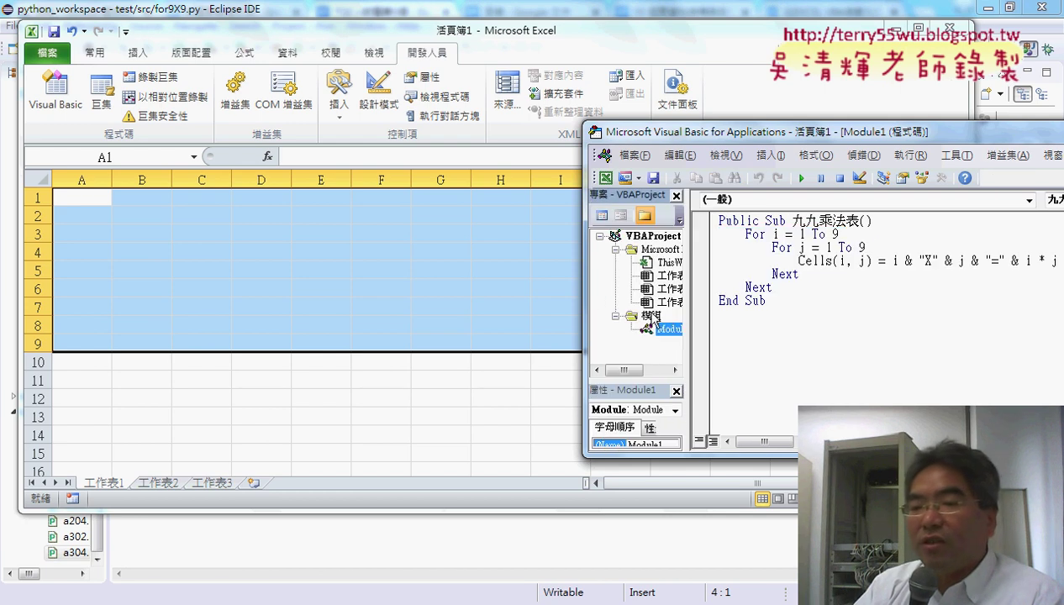
pyautogui.rightClick(654, 320)
pyautogui.moveTo(698, 382)
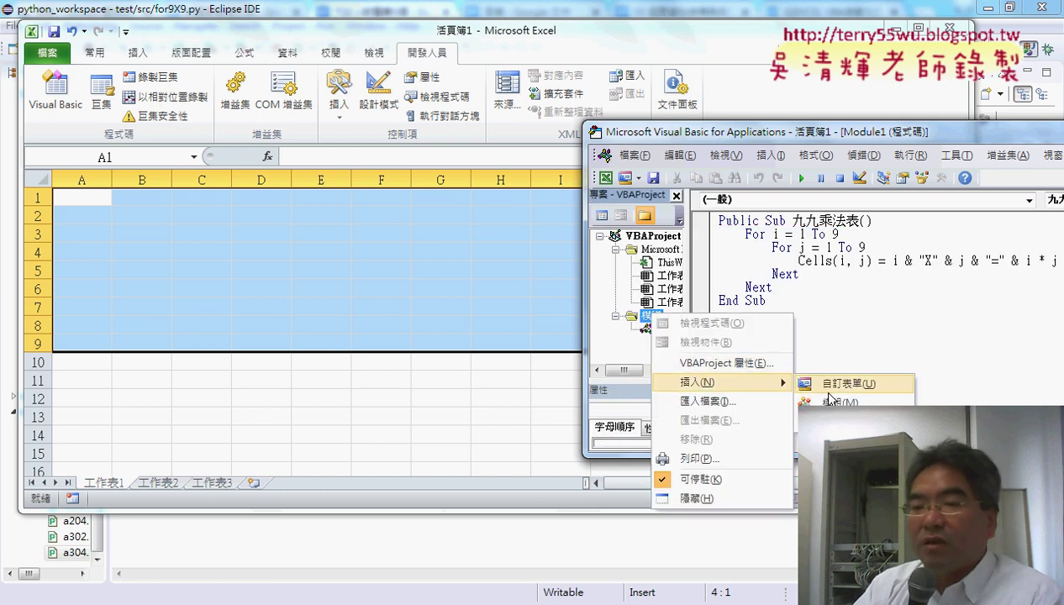
pyautogui.click(780, 271)
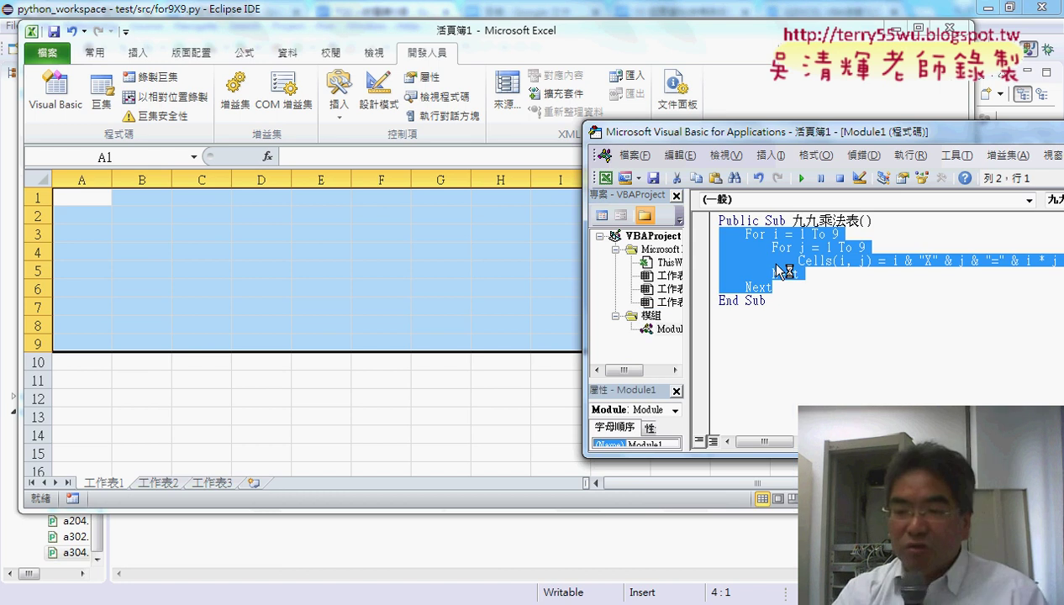
pyautogui.press('Delete')
# Step: Start inserting a new procedure and move the Add Procedure dialog aside
pyautogui.click(770, 156)
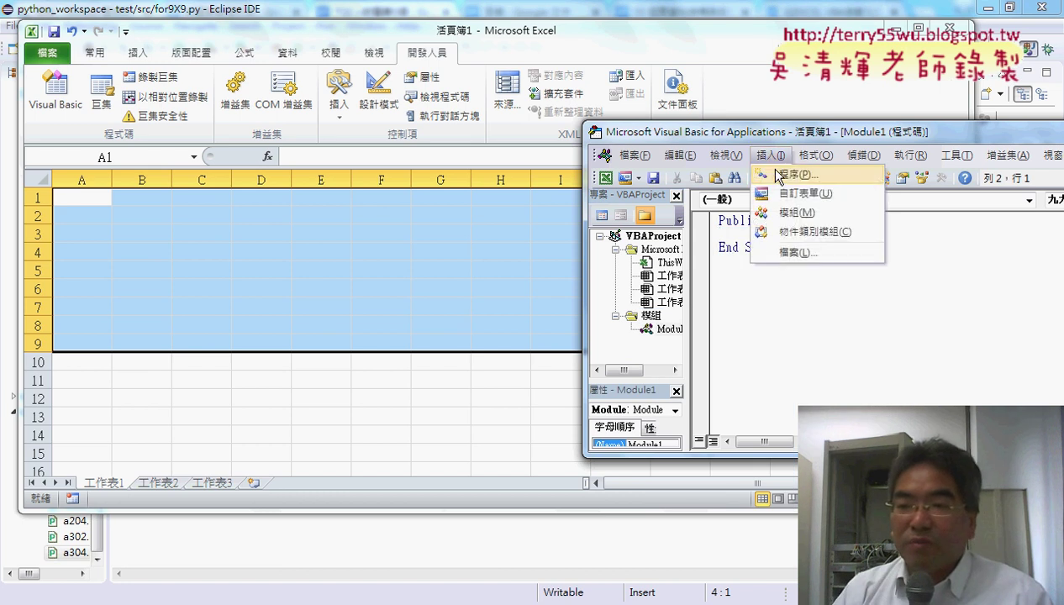
pyautogui.click(777, 174)
pyautogui.moveTo(546, 148); pyautogui.dragTo(817, 253)
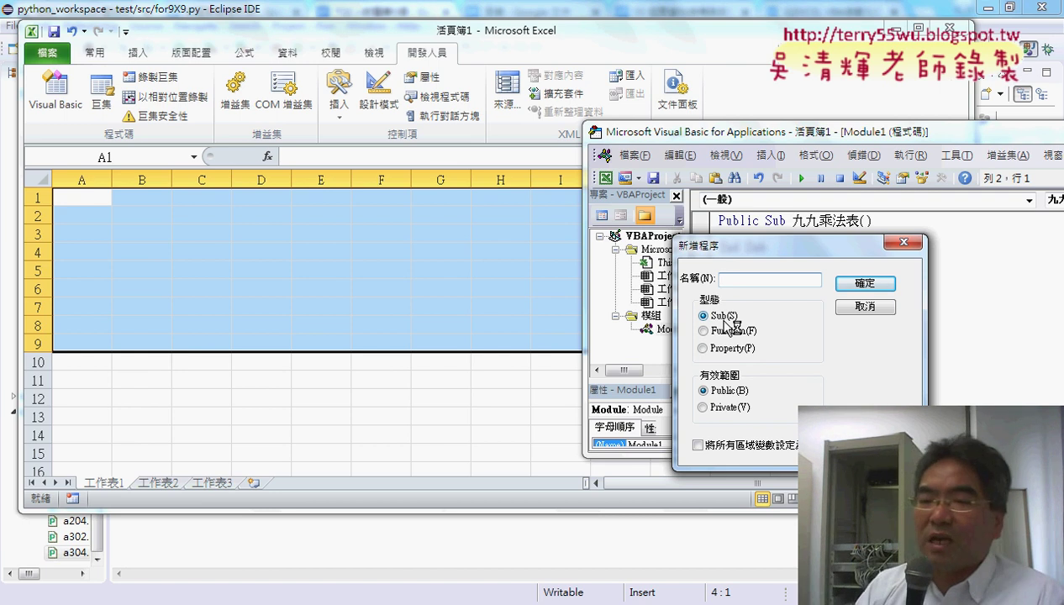
# Step: Add an indented For j = 1 To 9 loop with its closing Next inside the Sub
pyautogui.click(866, 306)
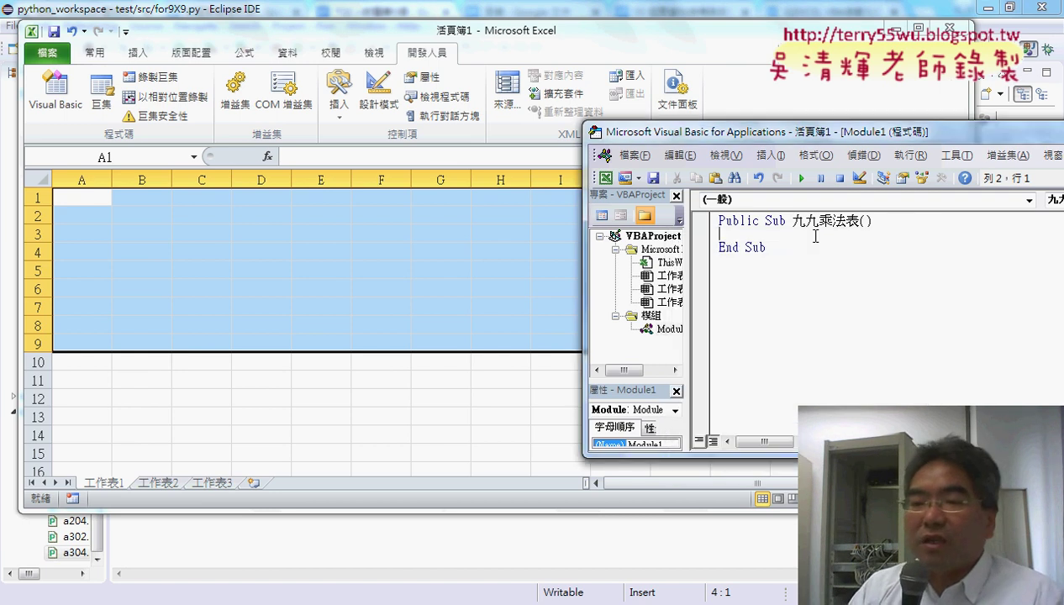
pyautogui.press('Tab')
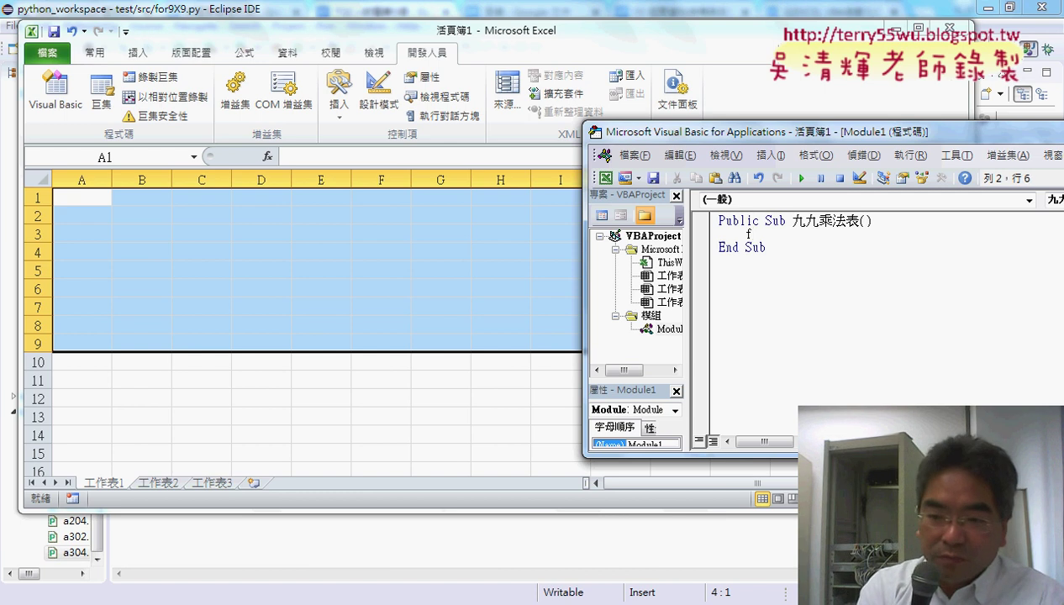
pyautogui.write('or ')
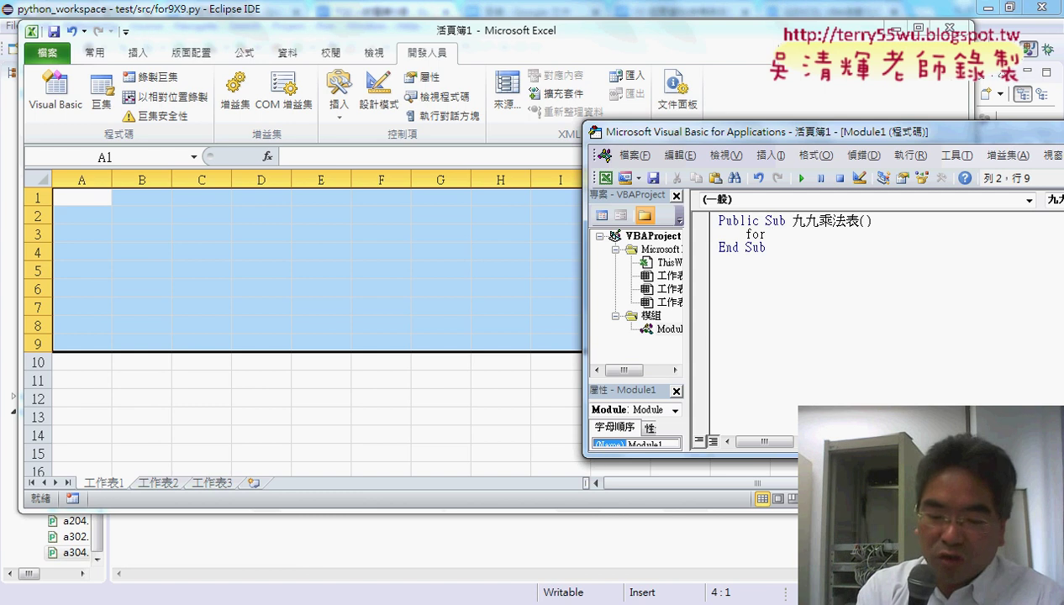
pyautogui.write('j= 1 to 9')
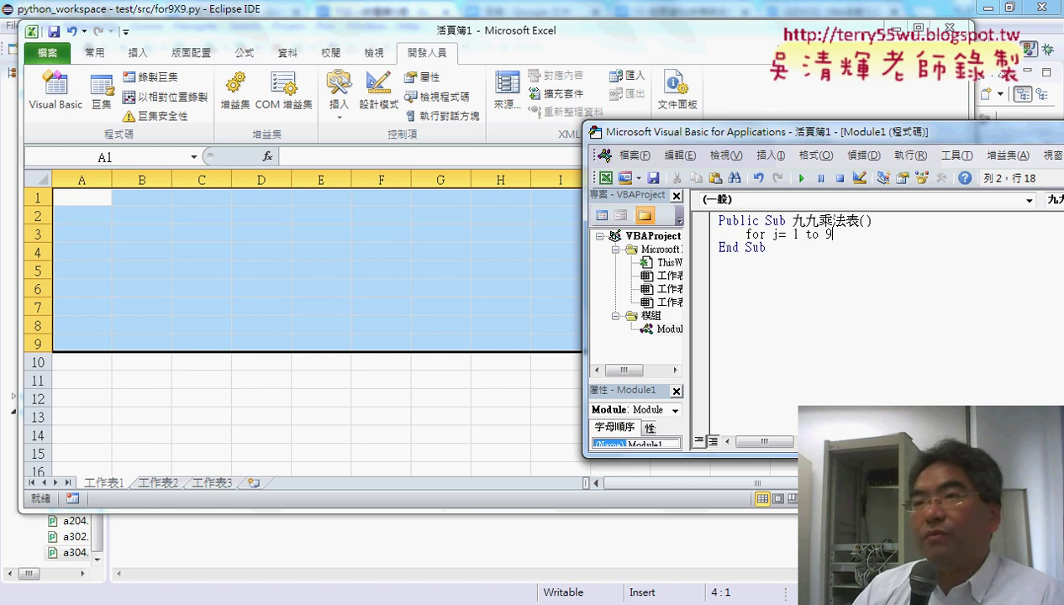
pyautogui.press('Return')
pyautogui.press('Return')
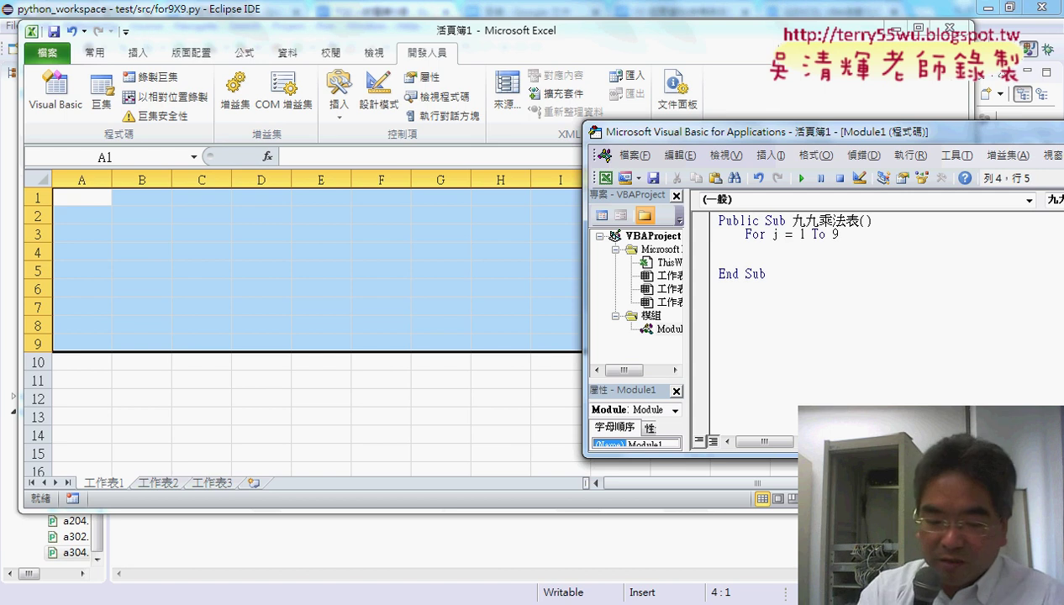
pyautogui.write('next')
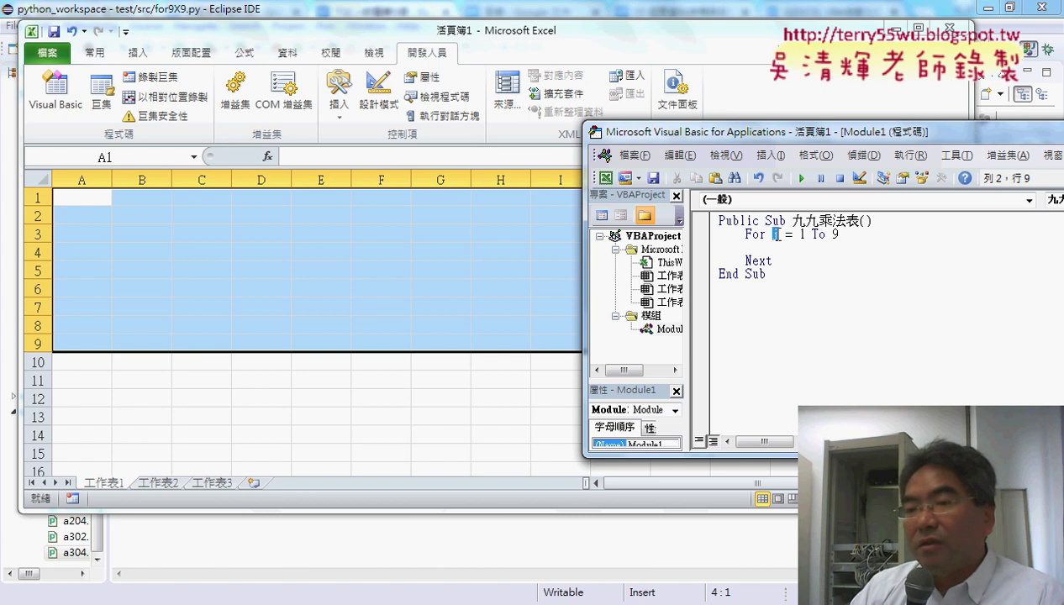
pyautogui.write('j')
pyautogui.moveTo(801, 234); pyautogui.dragTo(846, 234)
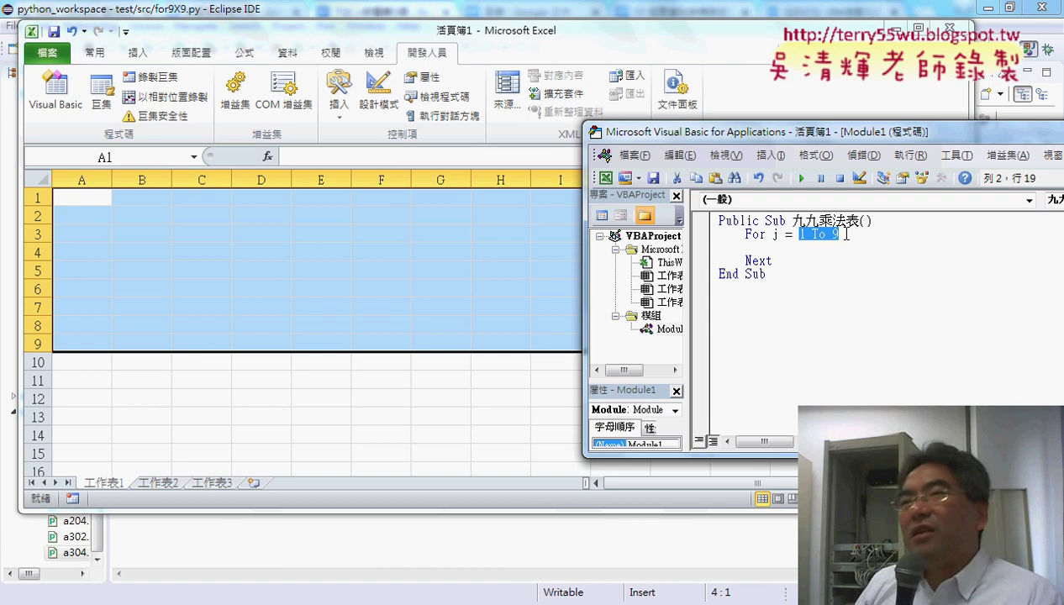
pyautogui.click(905, 239)
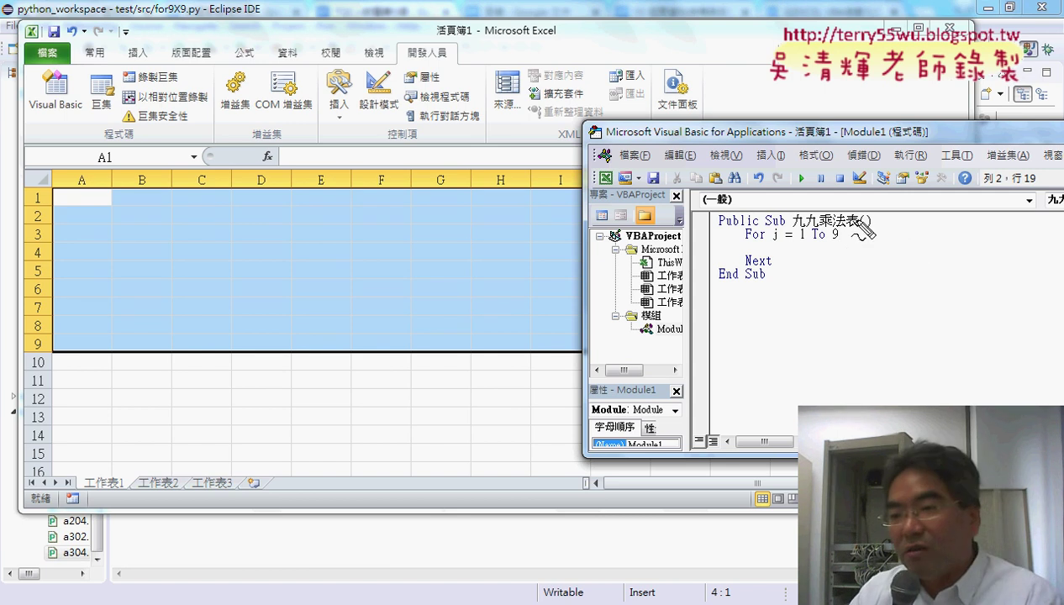
pyautogui.moveTo(849, 222); pyautogui.dragTo(852, 230)
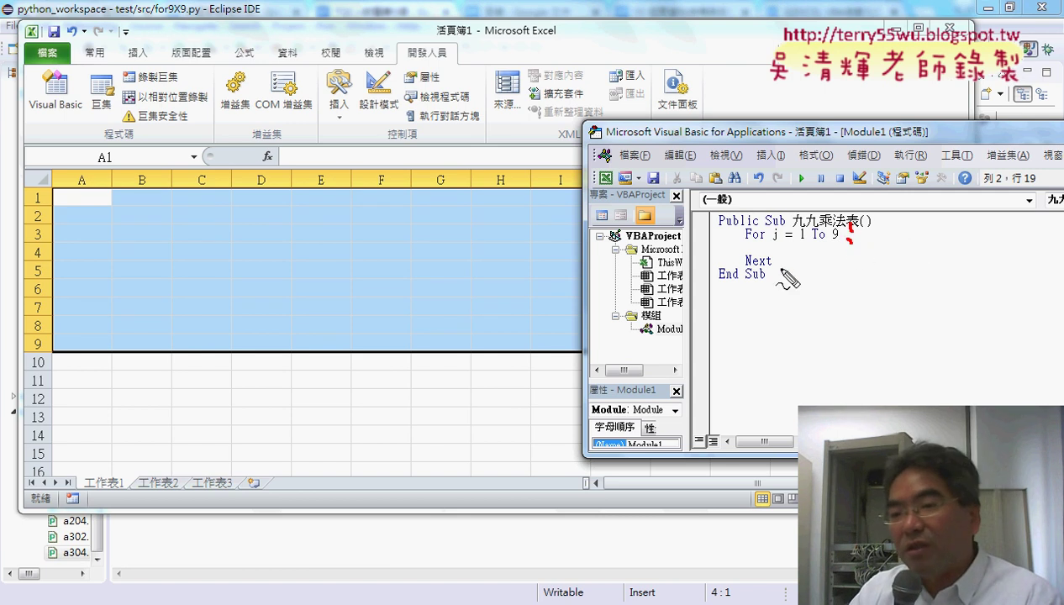
pyautogui.moveTo(772, 254)
pyautogui.mouseDown()
pyautogui.moveTo(738, 265)
pyautogui.moveTo(768, 271)
pyautogui.mouseUp()
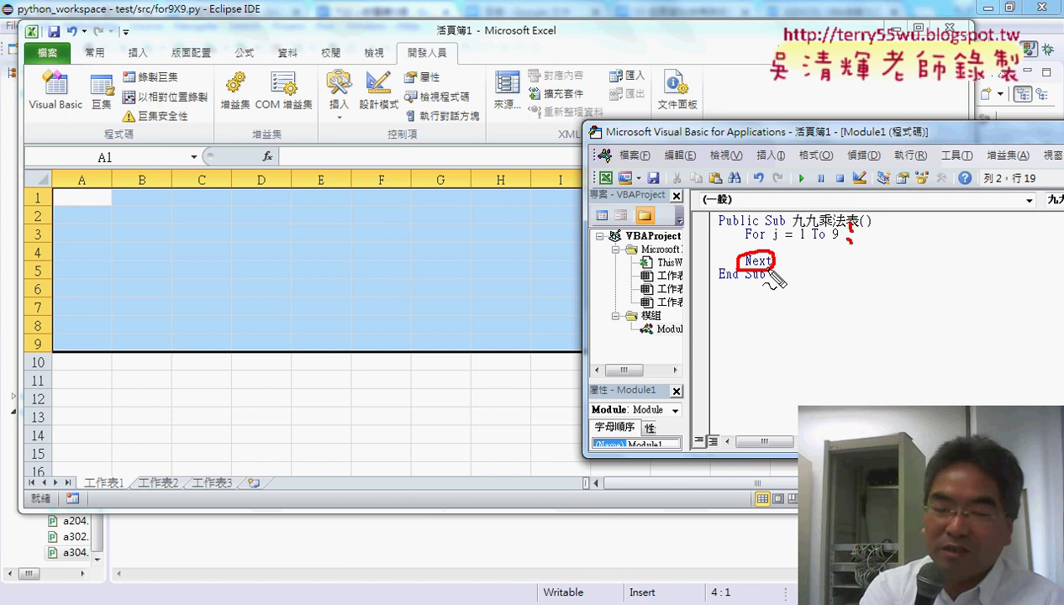
pyautogui.press('Escape')
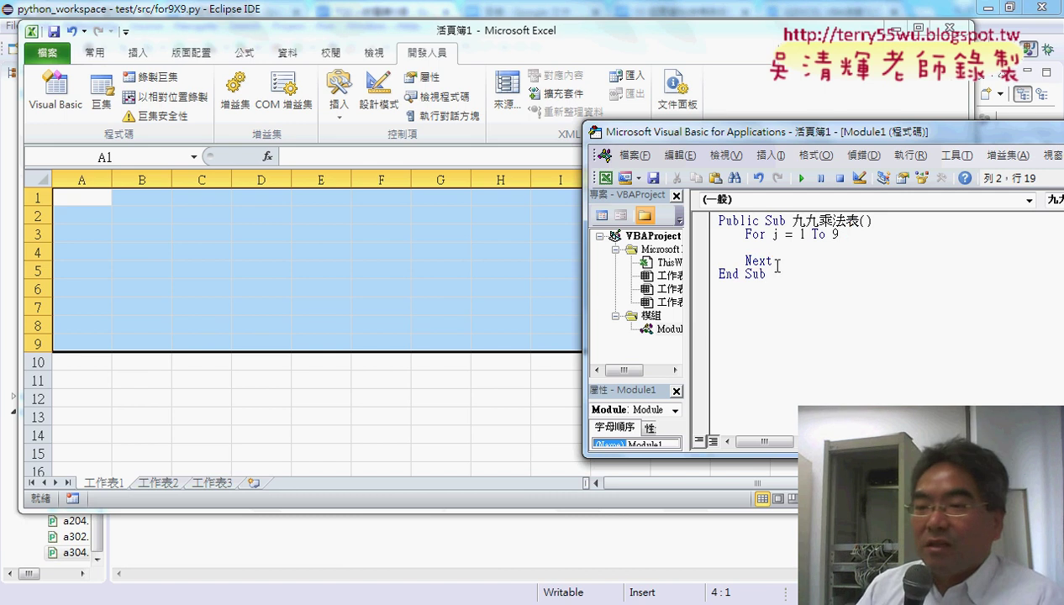
# Step: Begin an indented loop body line reading cells(1,j)="1X inside the For j loop
pyautogui.click(837, 242)
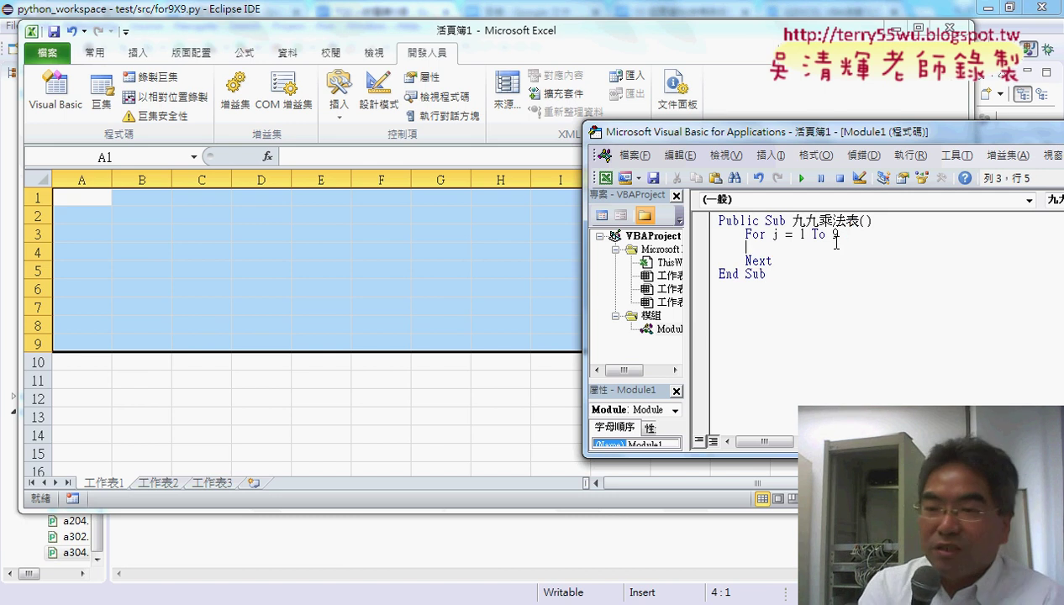
pyautogui.press('Tab')
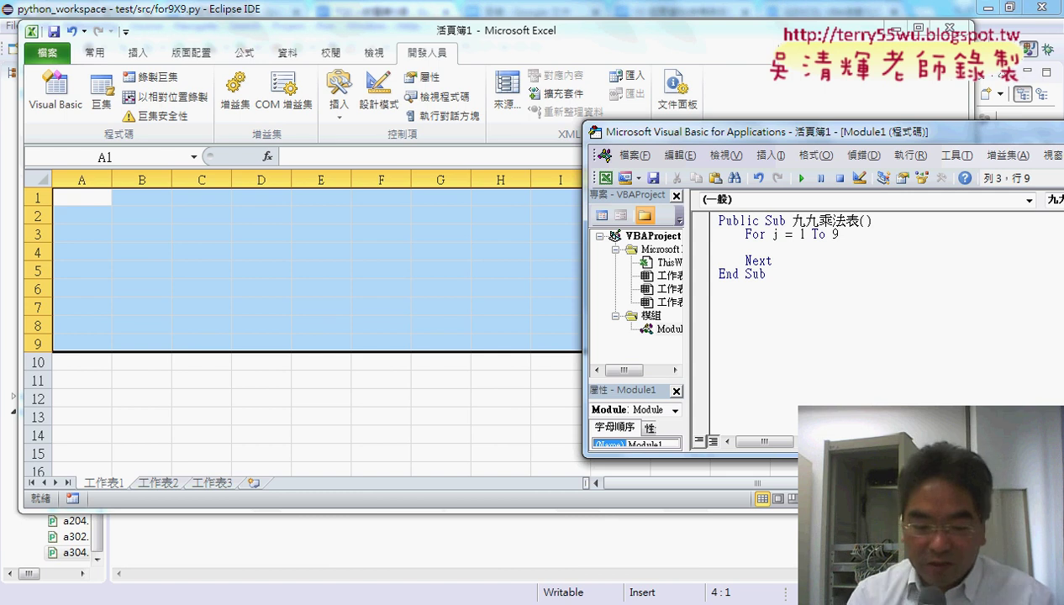
pyautogui.write('ce')
pyautogui.write('ll')
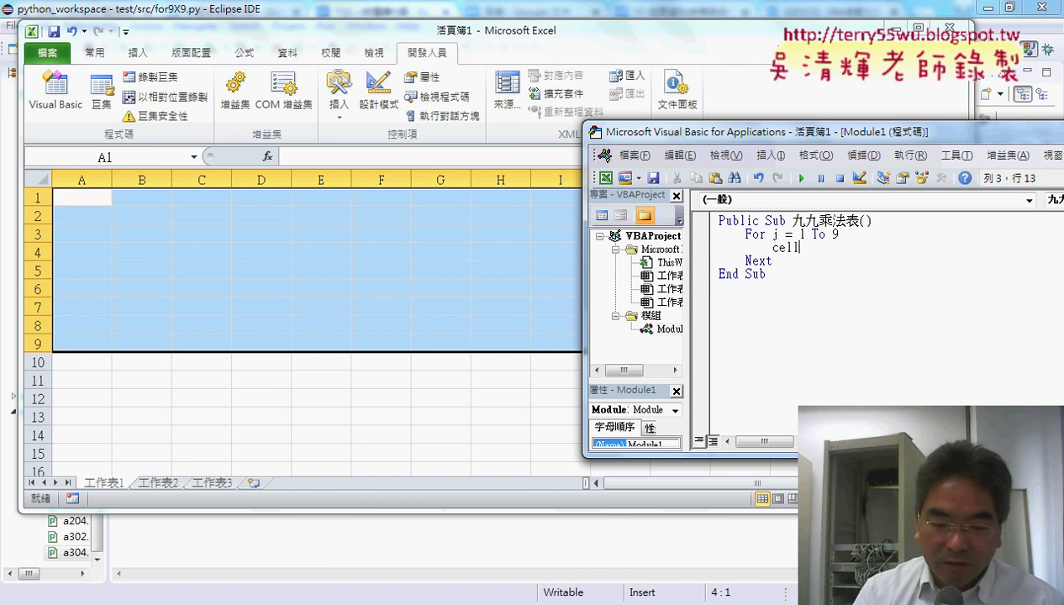
pyautogui.write('s(')
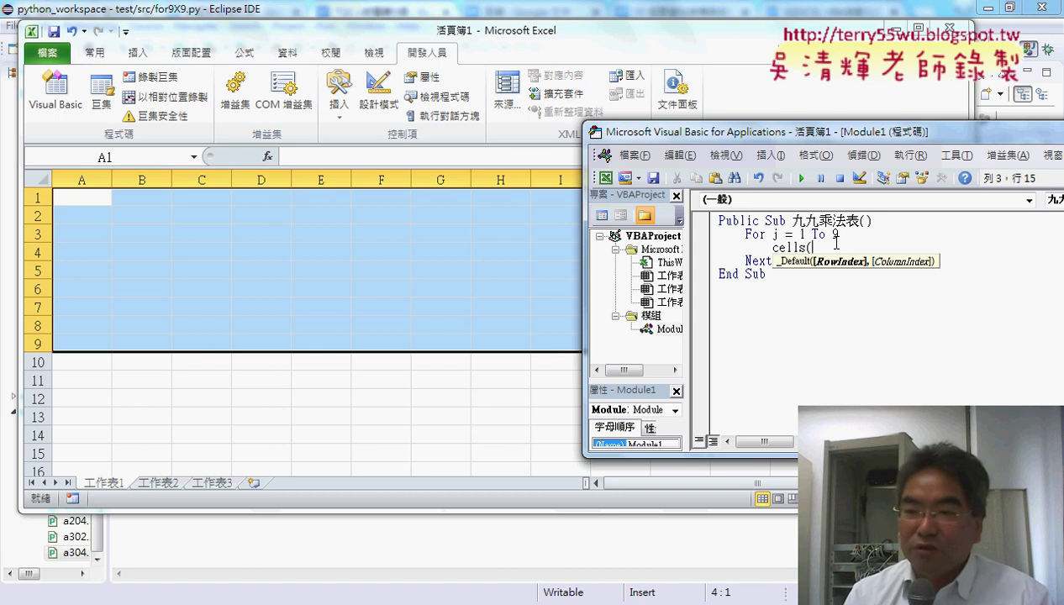
pyautogui.write('1')
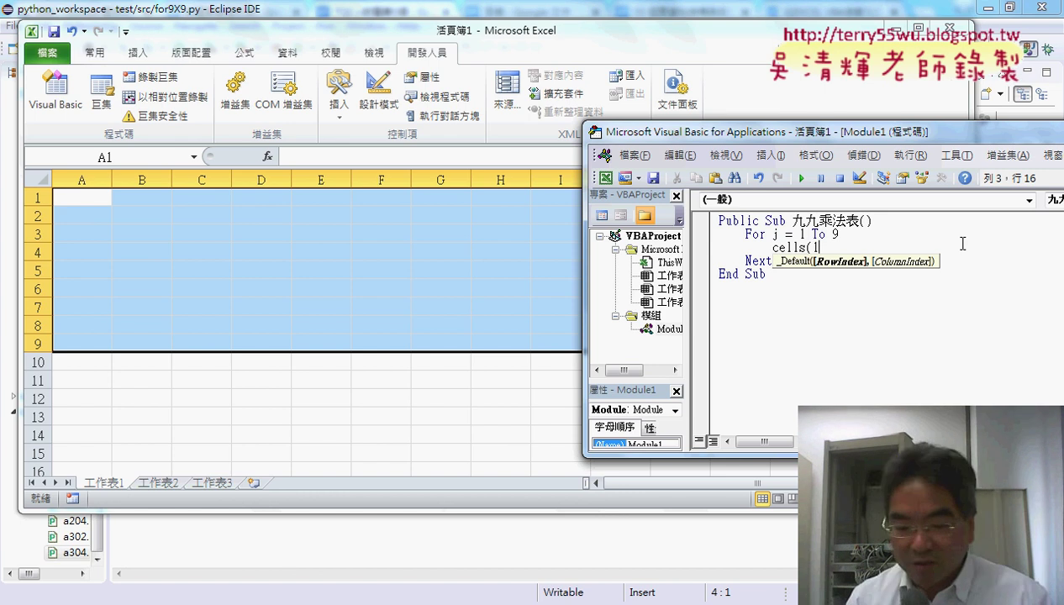
pyautogui.write(',')
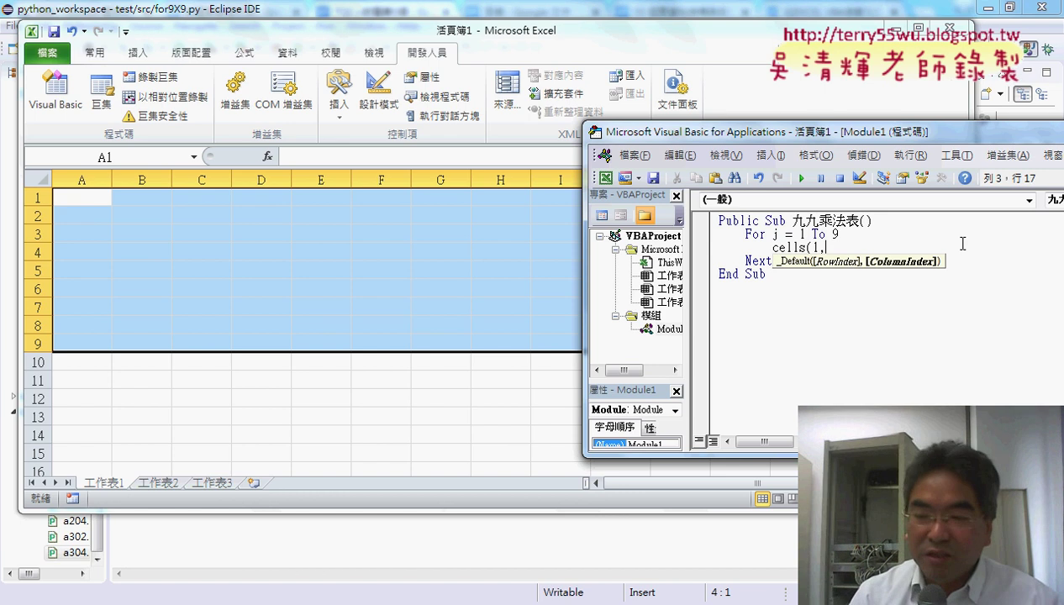
pyautogui.write('j)')
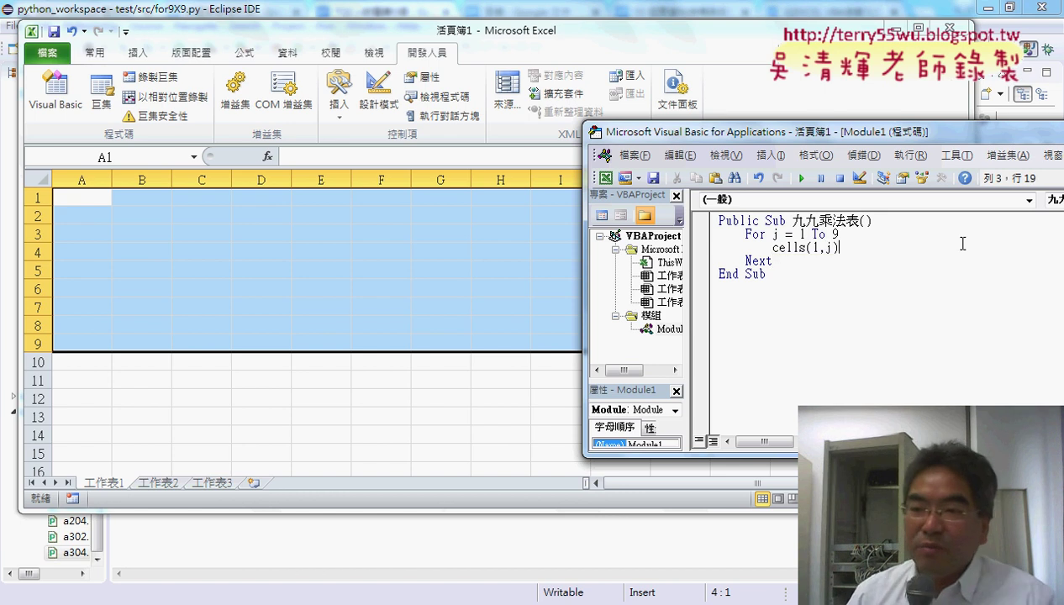
pyautogui.moveTo(818, 249); pyautogui.dragTo(811, 252)
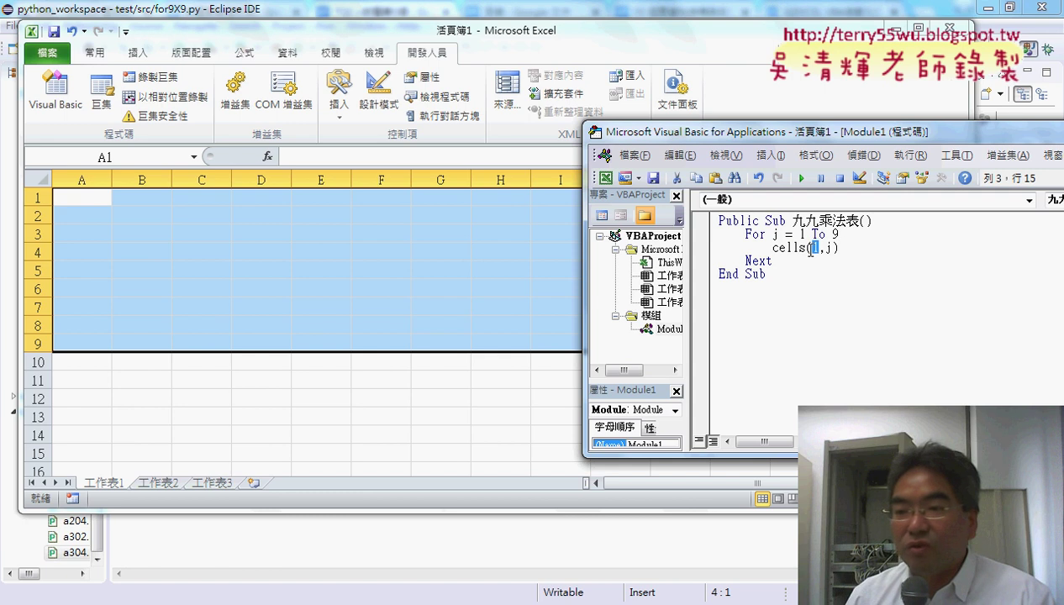
pyautogui.click(855, 248)
pyautogui.write('=')
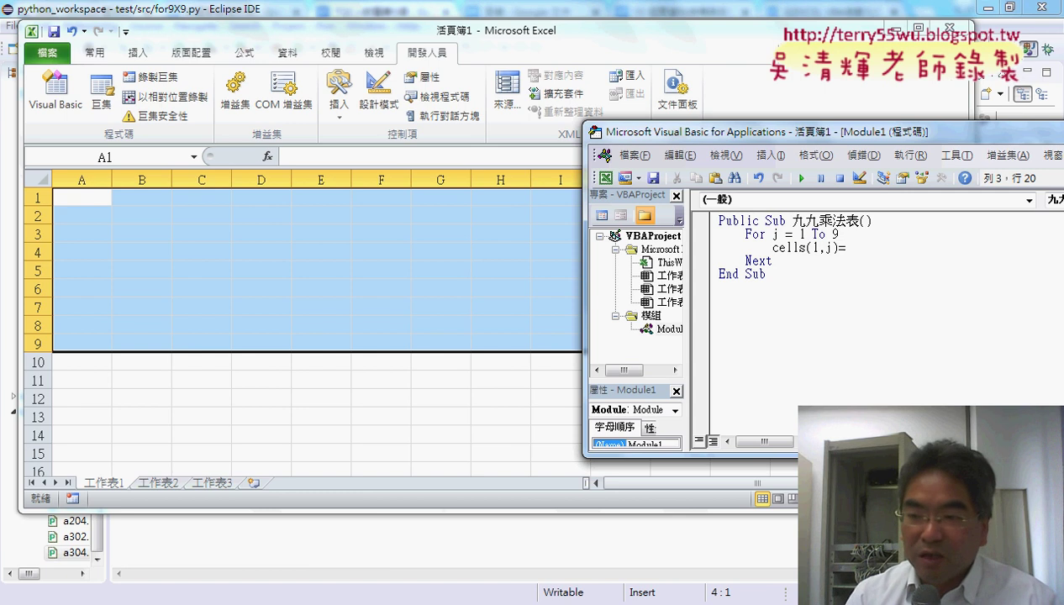
pyautogui.write('"')
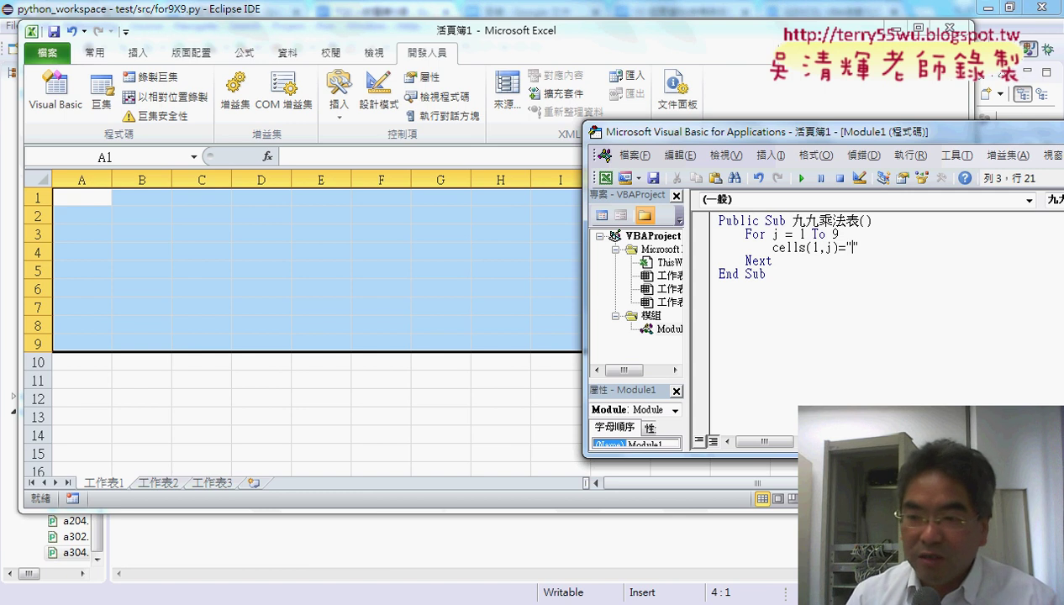
pyautogui.write('1X"+')
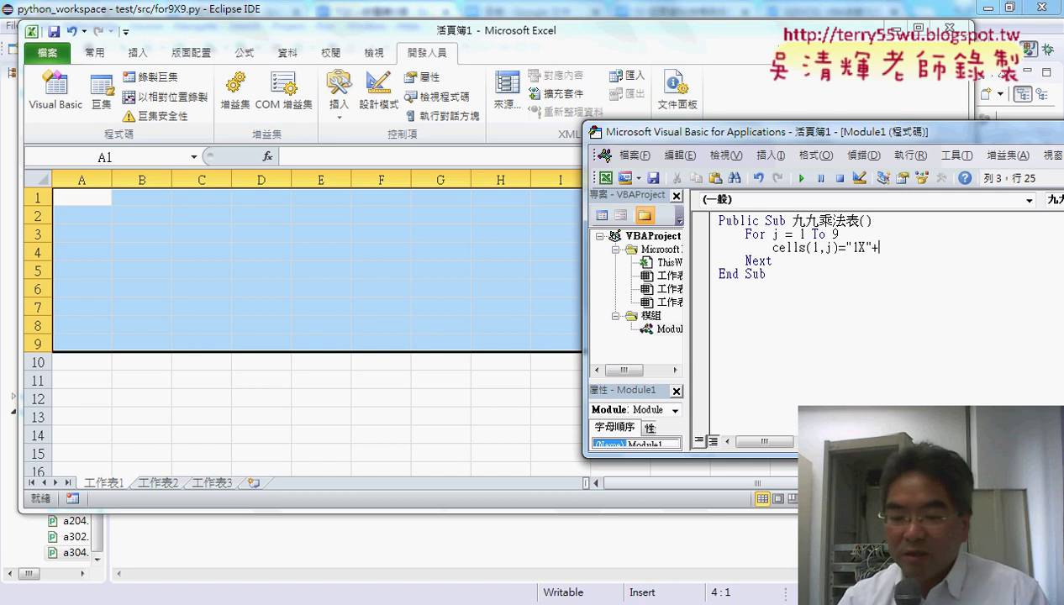
# Step: Complete the line as Cells(1, j) = "1X" & j & "=" & 1 * j
pyautogui.press('BackSpace')
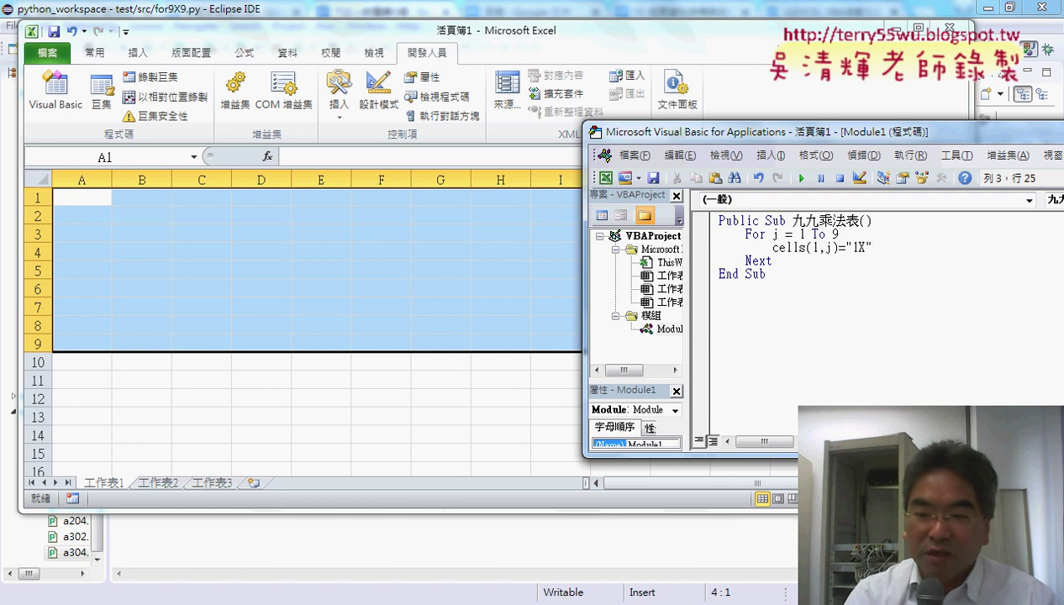
pyautogui.write('& j')
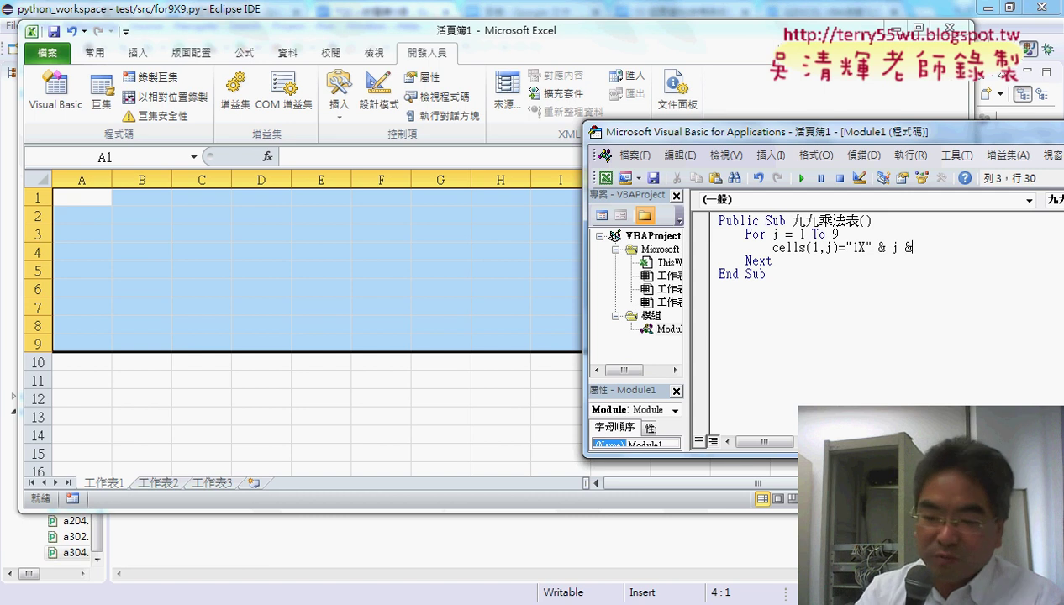
pyautogui.write('&')
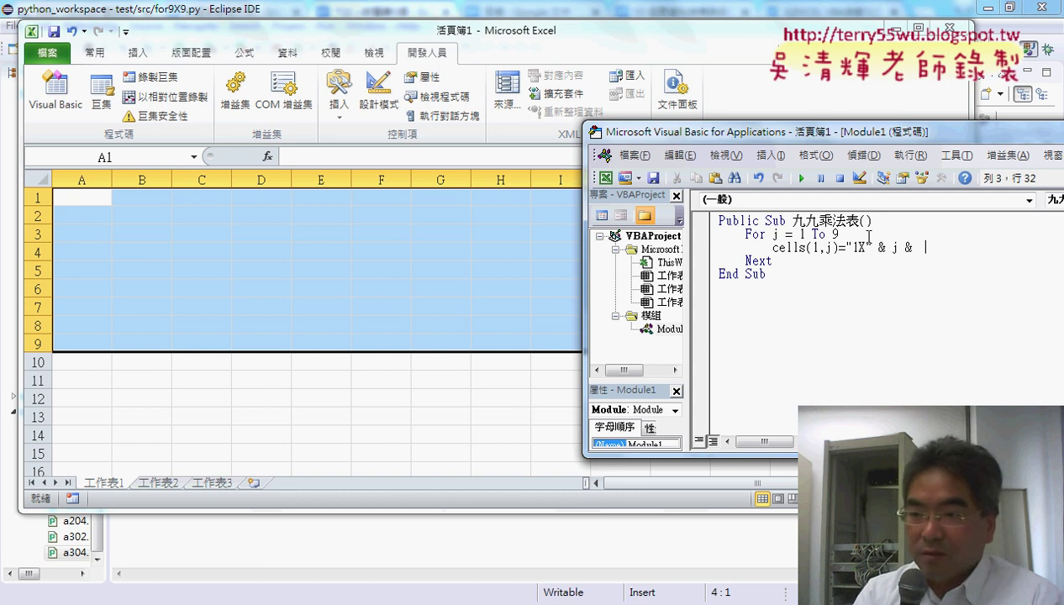
pyautogui.press('BackSpace')
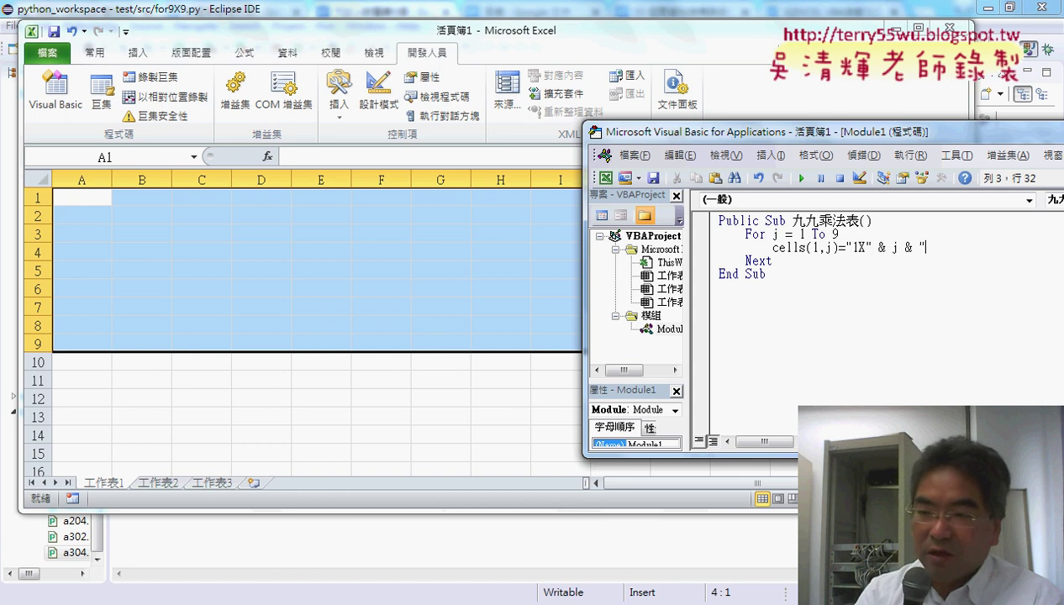
pyautogui.write('=" ')
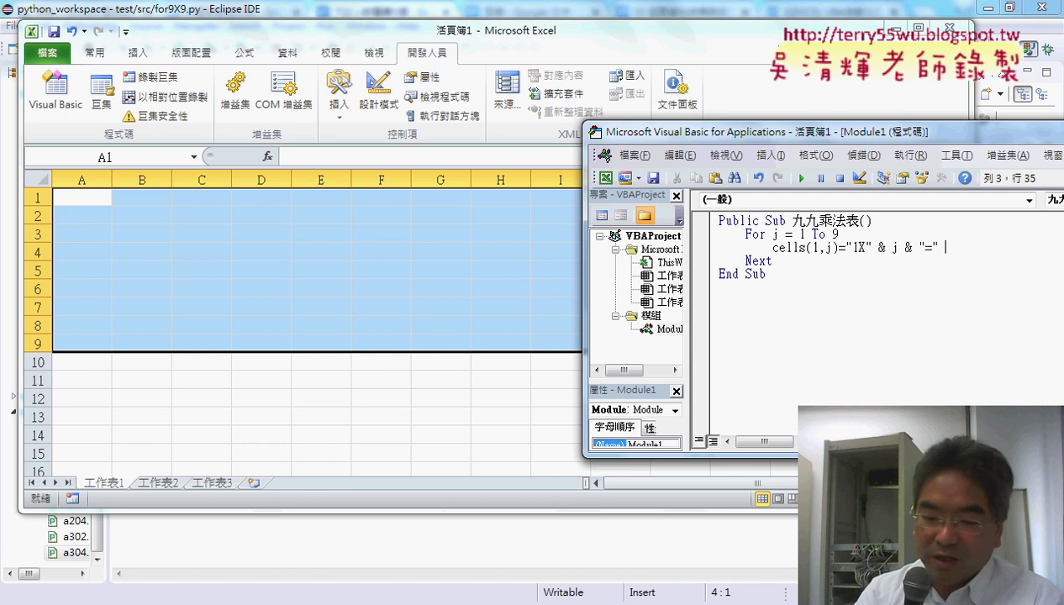
pyautogui.write('& ')
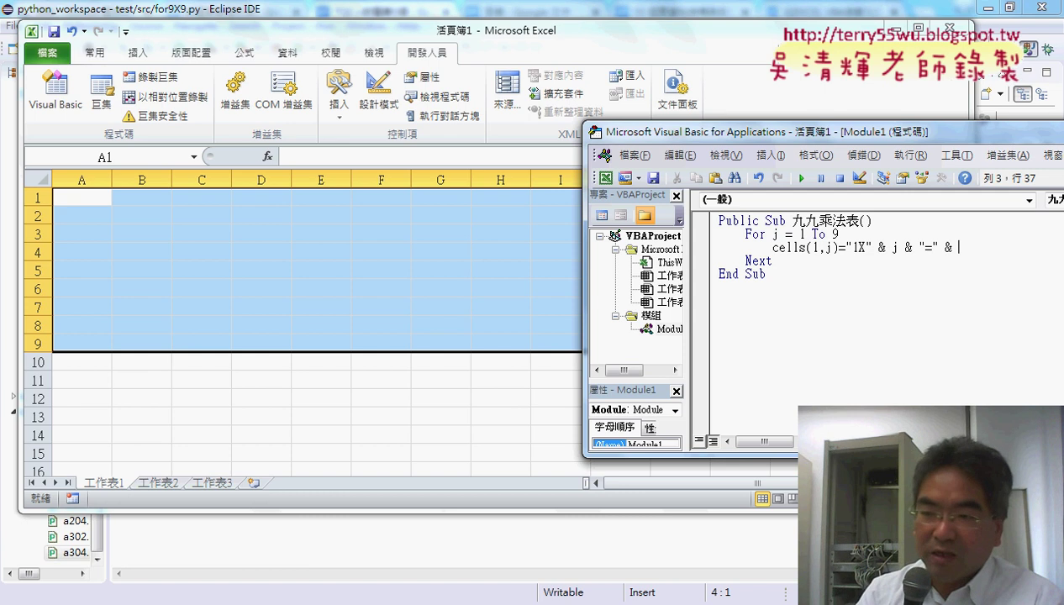
pyautogui.write('1')
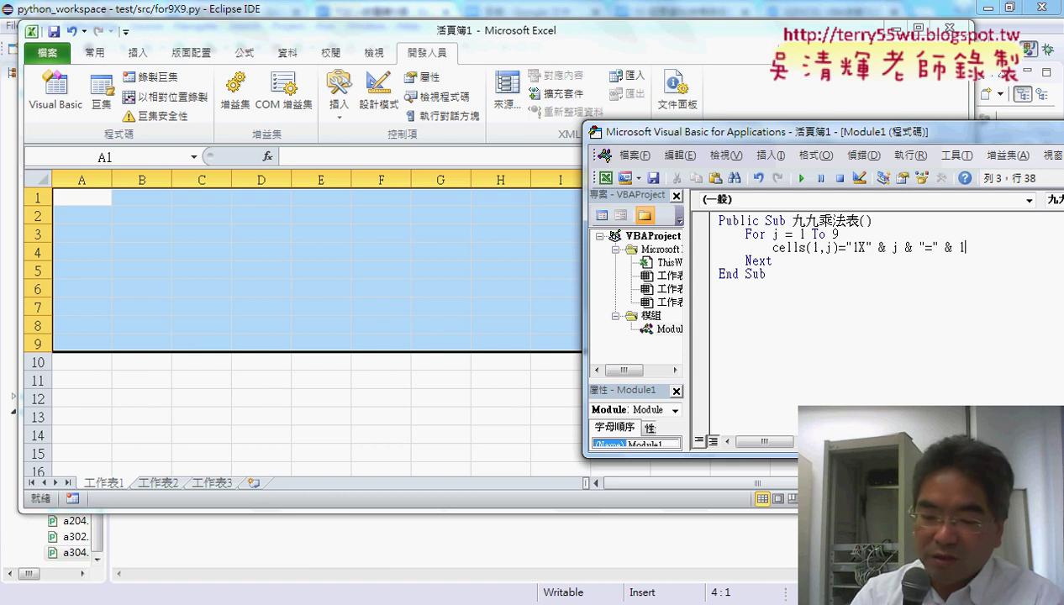
pyautogui.write('*j')
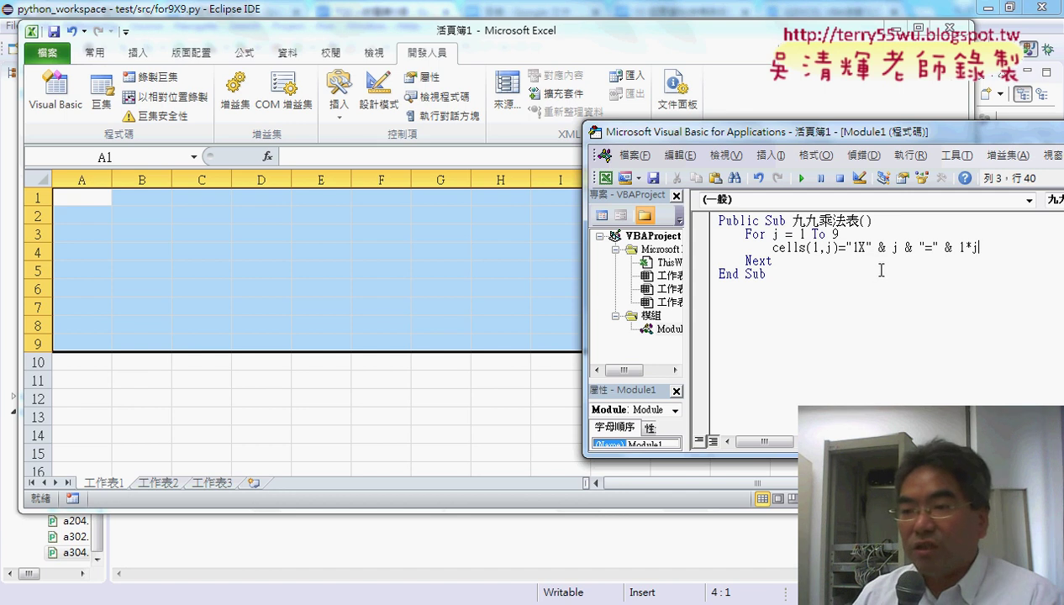
pyautogui.click(969, 299)
pyautogui.moveTo(1012, 247); pyautogui.dragTo(867, 247)
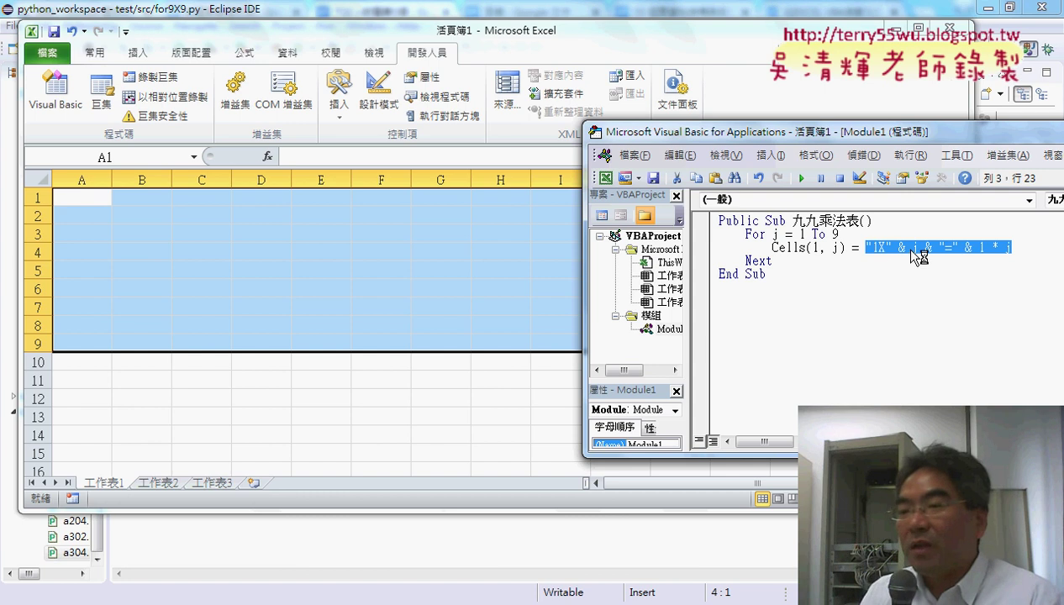
pyautogui.click(913, 248)
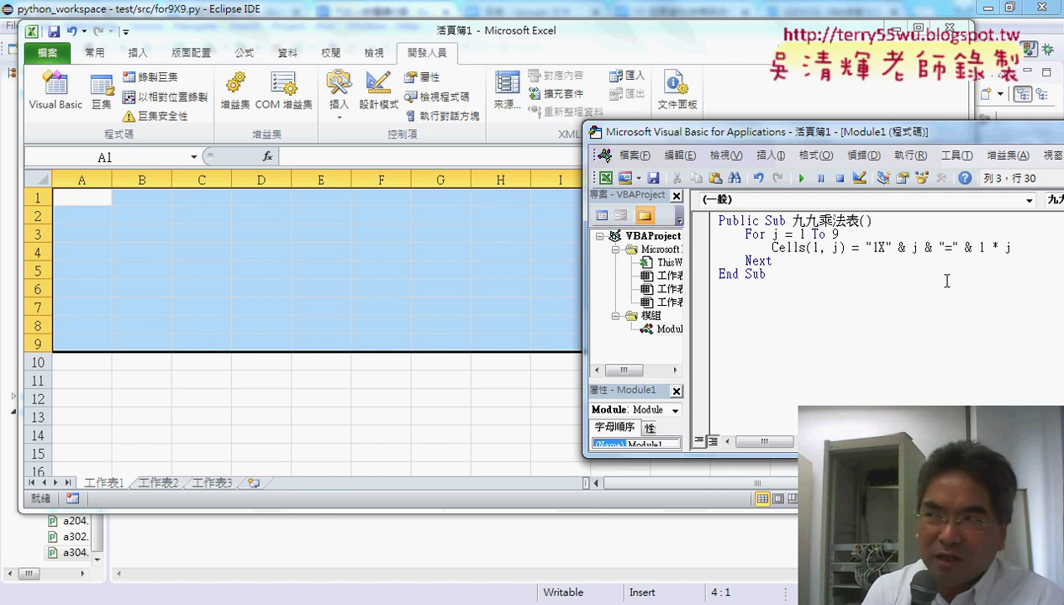
pyautogui.write('st')
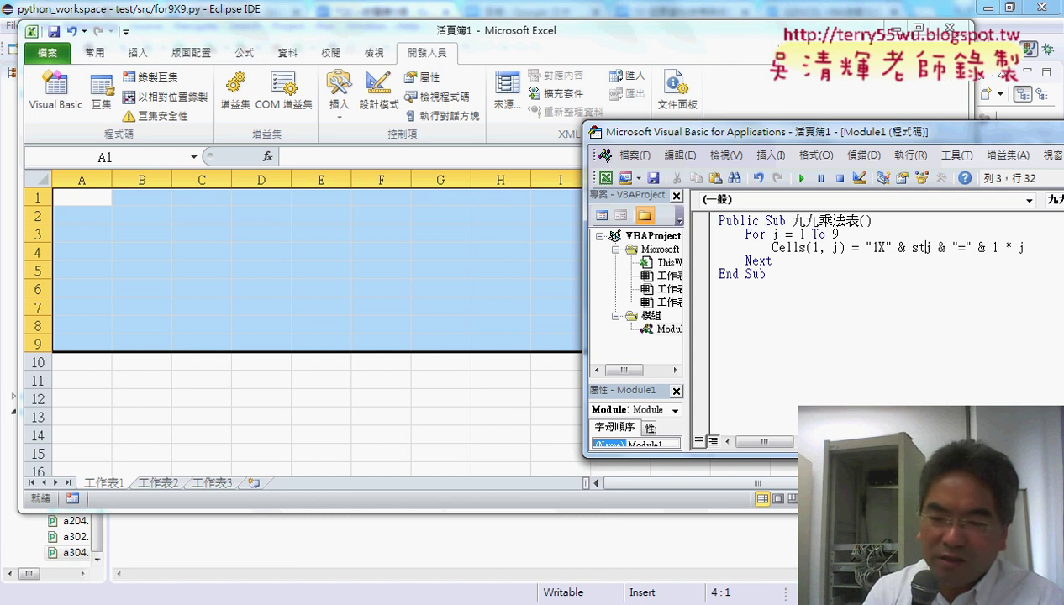
pyautogui.write('r(')
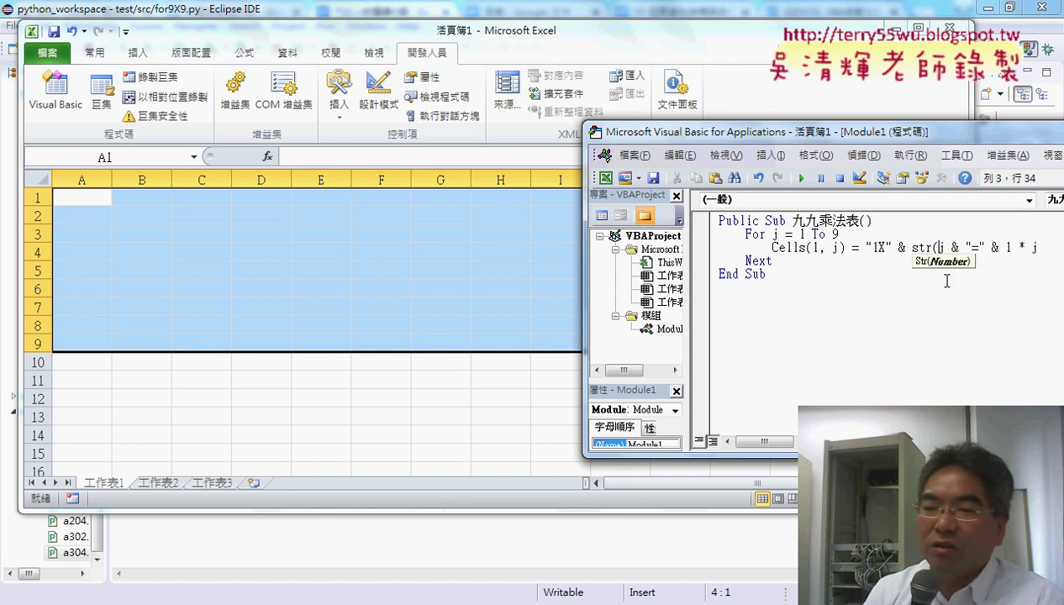
pyautogui.press('Right')
pyautogui.write(')')
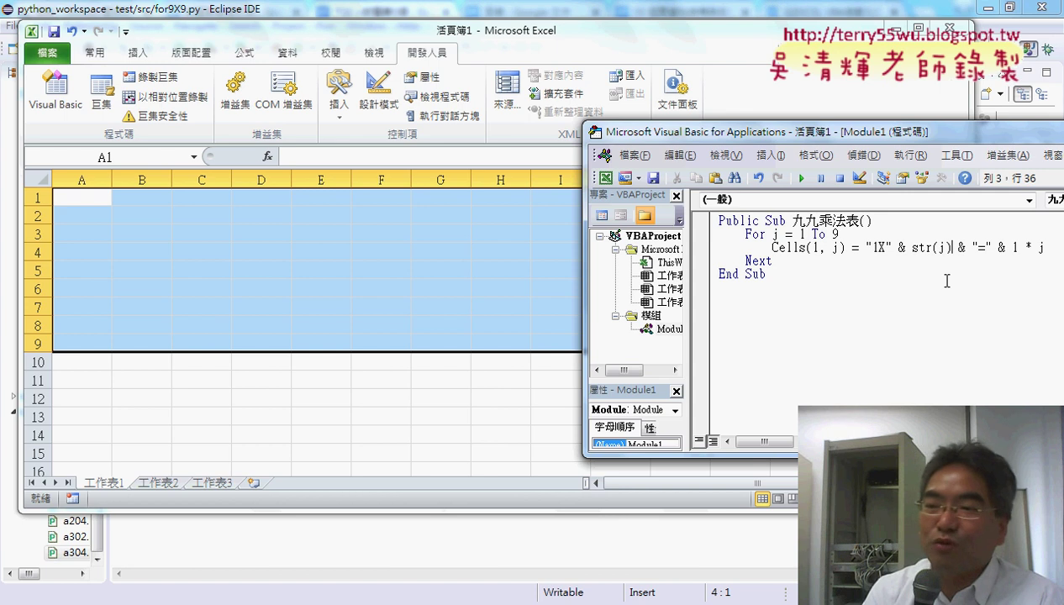
pyautogui.press('BackSpace')
pyautogui.press('Left')
pyautogui.press('BackSpace')
pyautogui.press('BackSpace')
pyautogui.press('BackSpace')
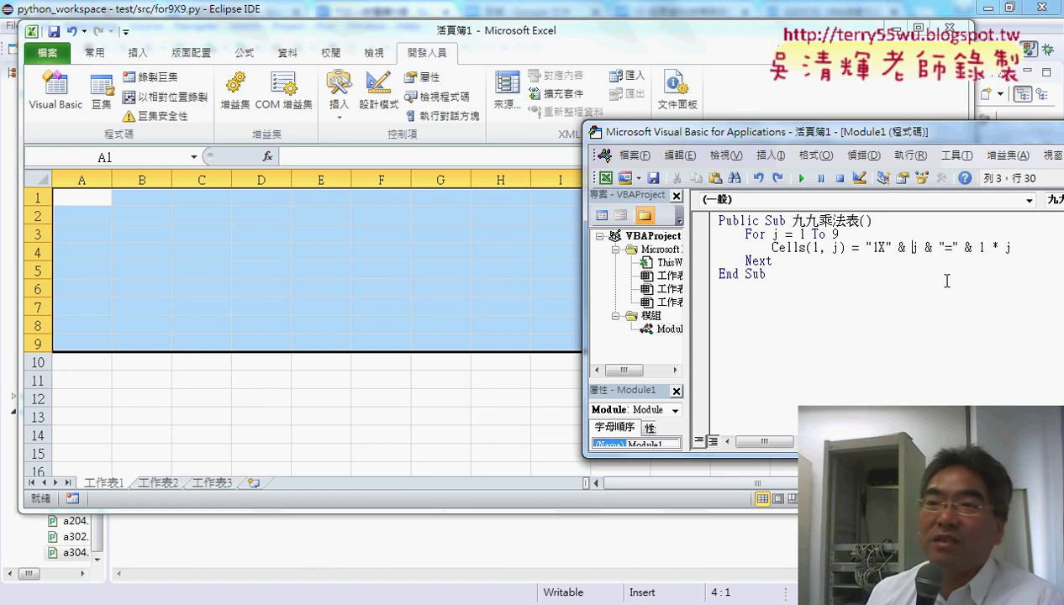
# Step: Run the macro so A1:I1 shows 1X1=1 through 1X9=9
pyautogui.click(892, 334)
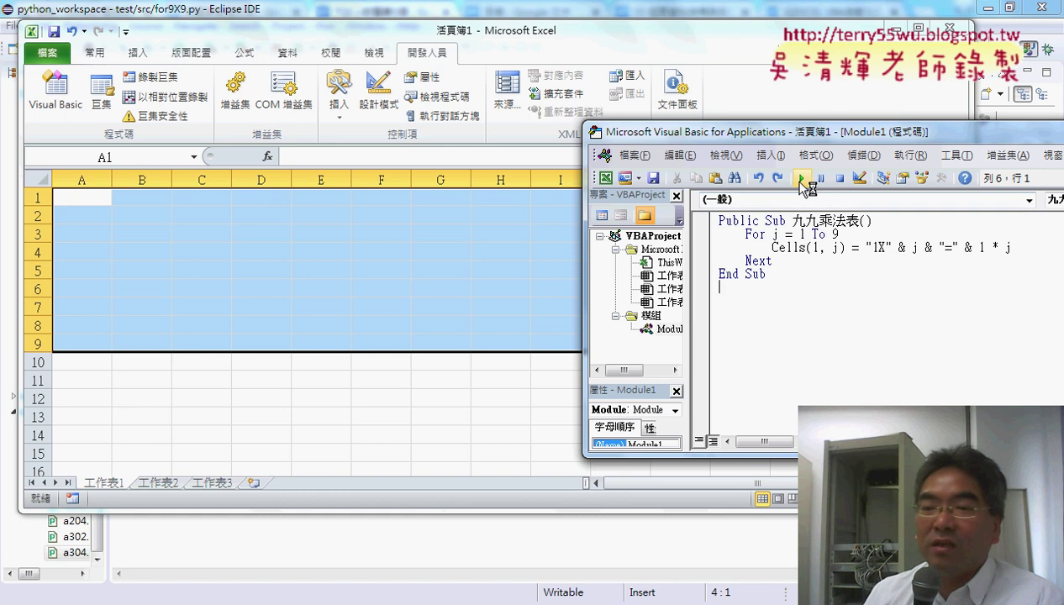
pyautogui.moveTo(796, 132); pyautogui.dragTo(774, 251)
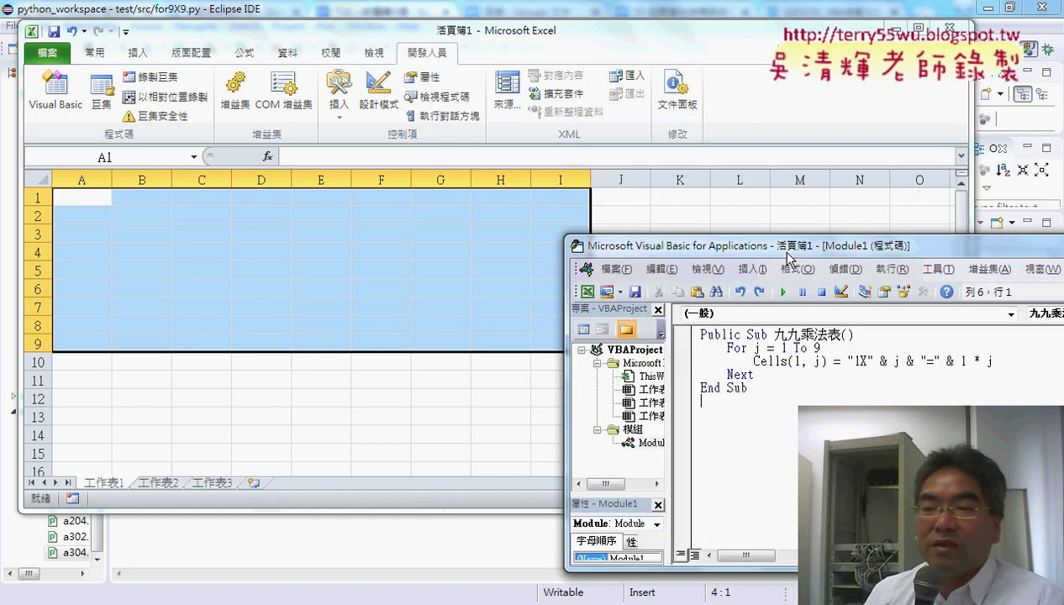
pyautogui.click(785, 363)
pyautogui.click(781, 297)
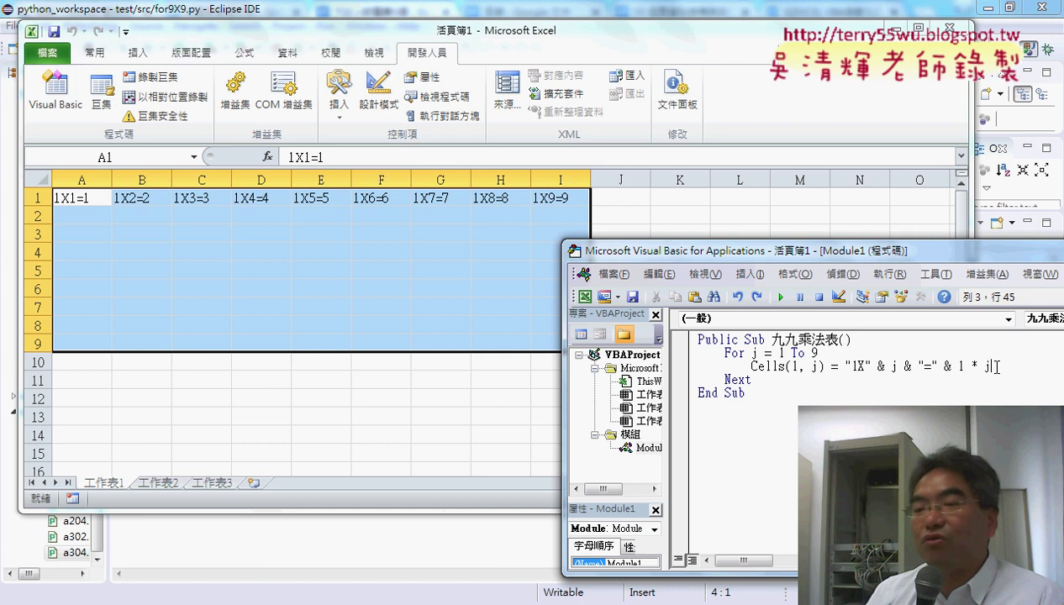
pyautogui.moveTo(993, 366); pyautogui.dragTo(840, 366)
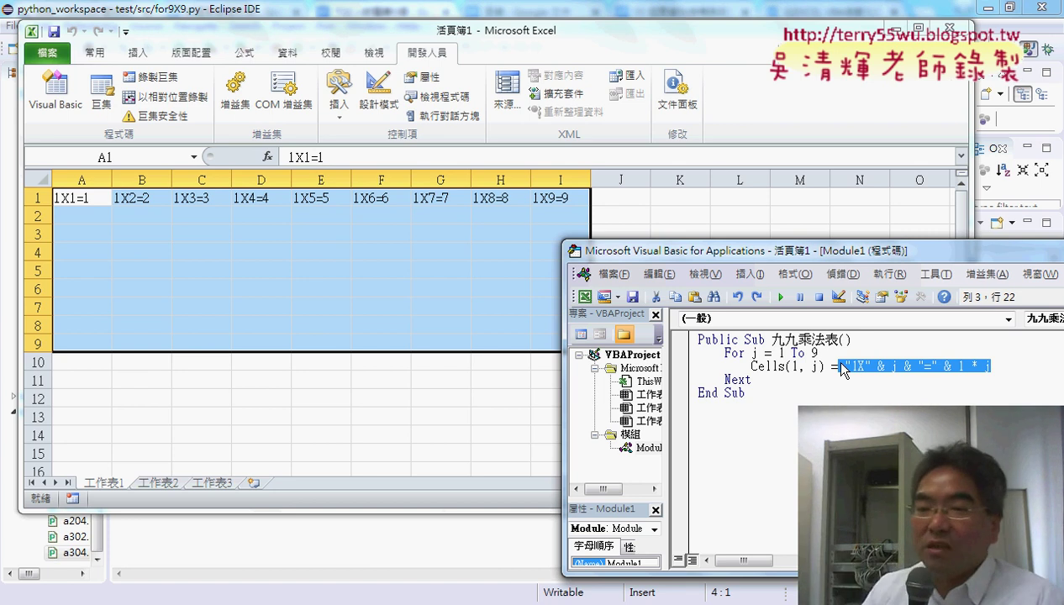
# Step: Add an outer For i = 1 To 9 line above the j loop
pyautogui.moveTo(874, 254); pyautogui.dragTo(754, 240)
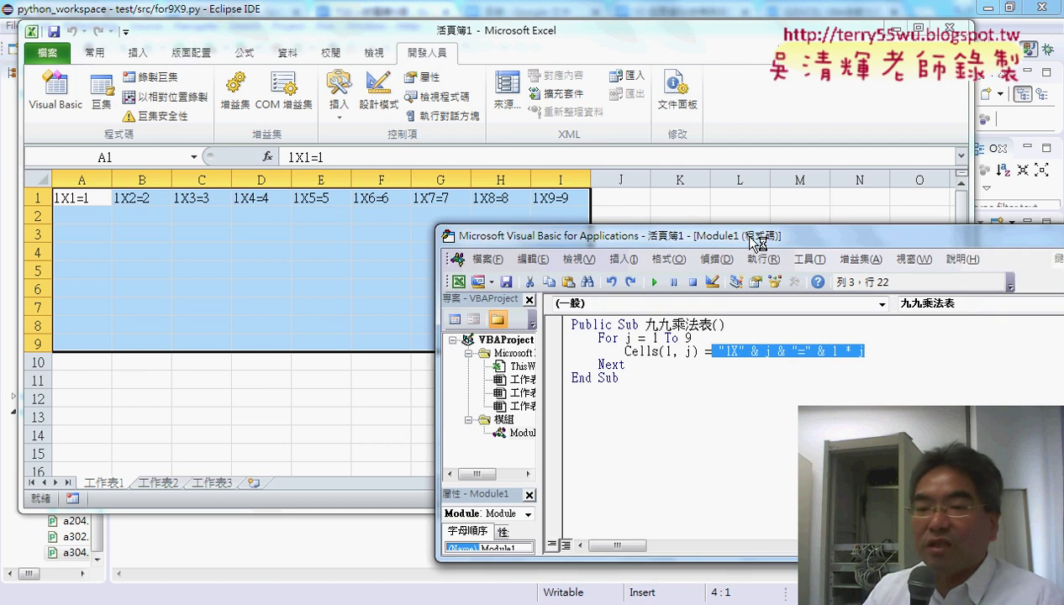
pyautogui.click(711, 337)
pyautogui.click(735, 326)
pyautogui.press('Return')
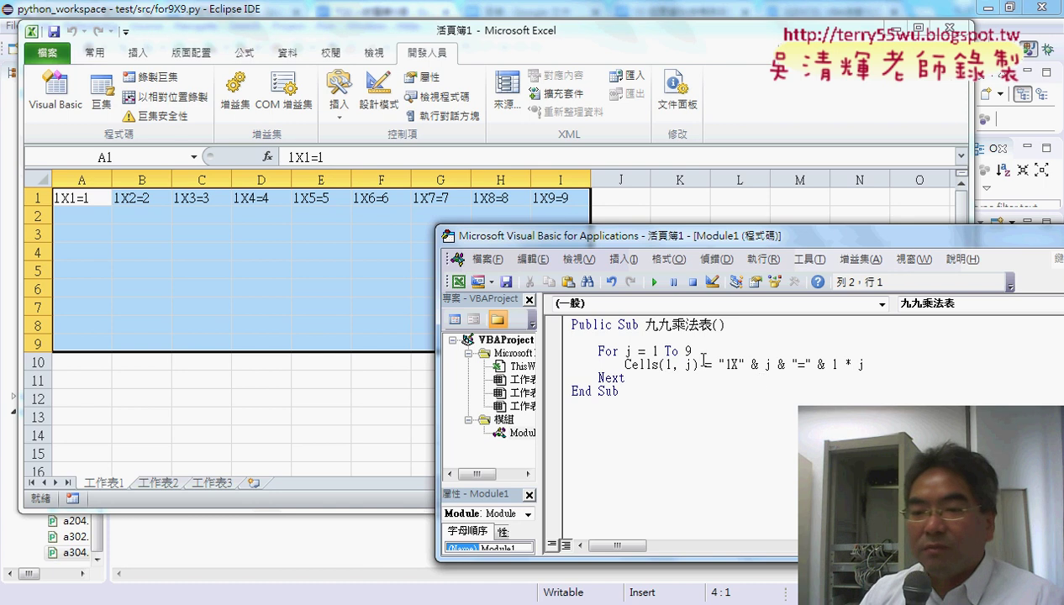
pyautogui.moveTo(693, 351)
pyautogui.mouseDown()
pyautogui.moveTo(599, 351)
pyautogui.moveTo(603, 339)
pyautogui.mouseUp()
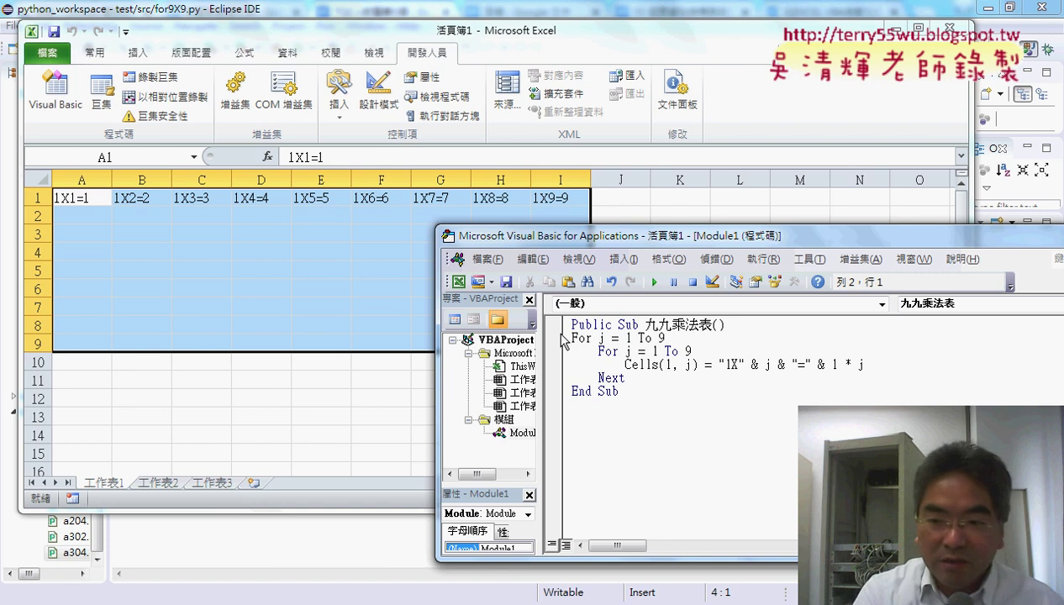
pyautogui.press('Tab')
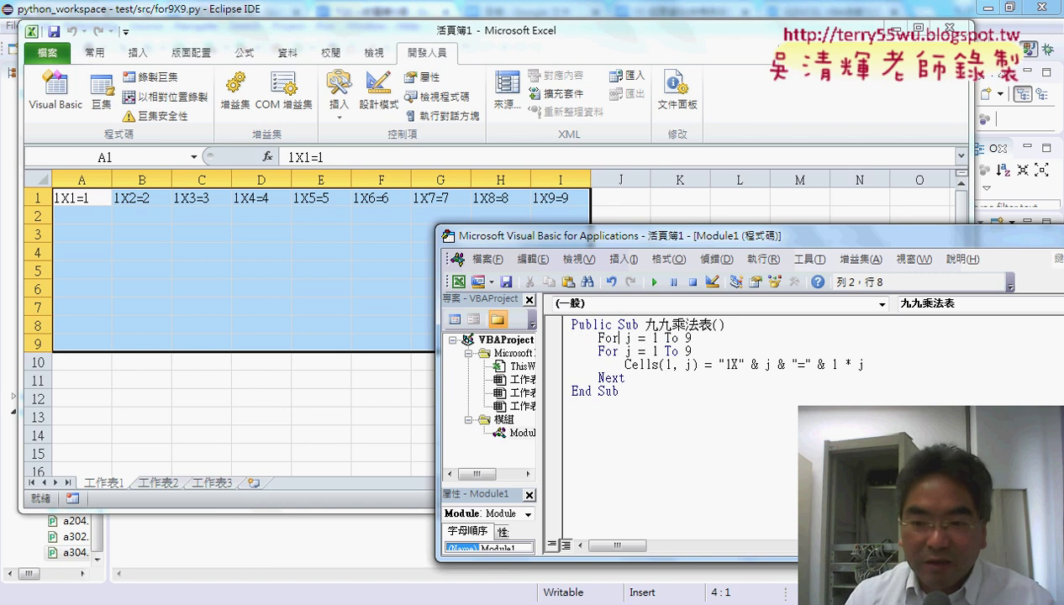
pyautogui.press('Right')
pyautogui.press('Delete')
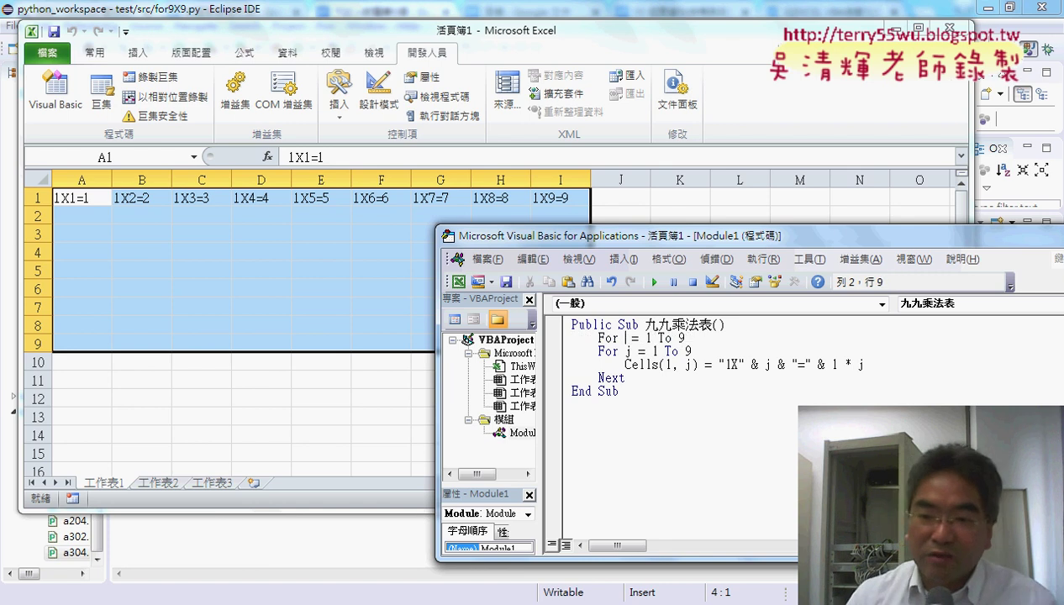
pyautogui.write('i')
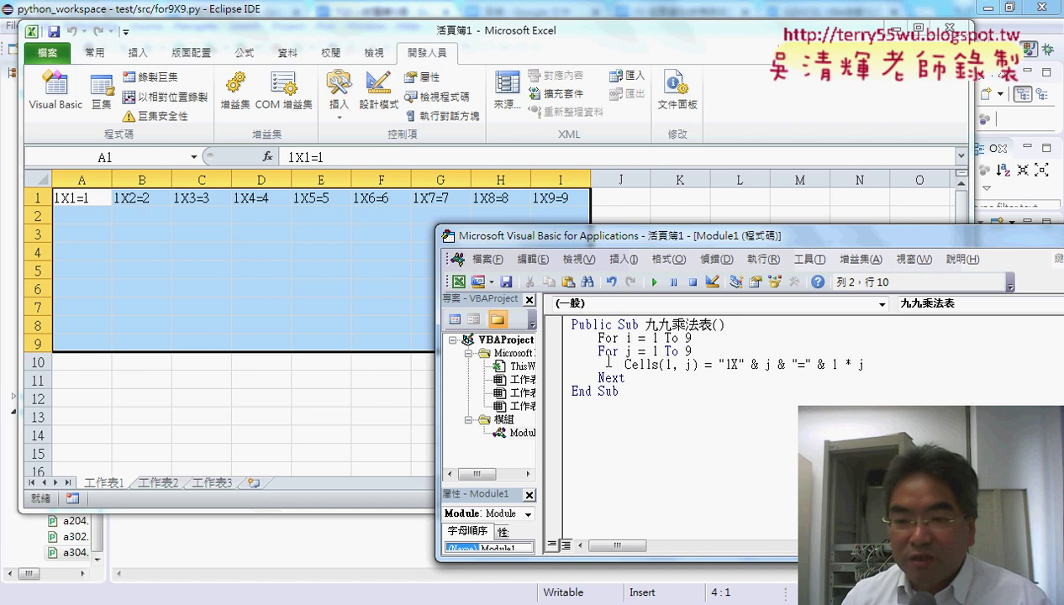
# Step: Indent the inner j loop and close the outer loop with a second Next
pyautogui.moveTo(626, 378); pyautogui.dragTo(558, 359)
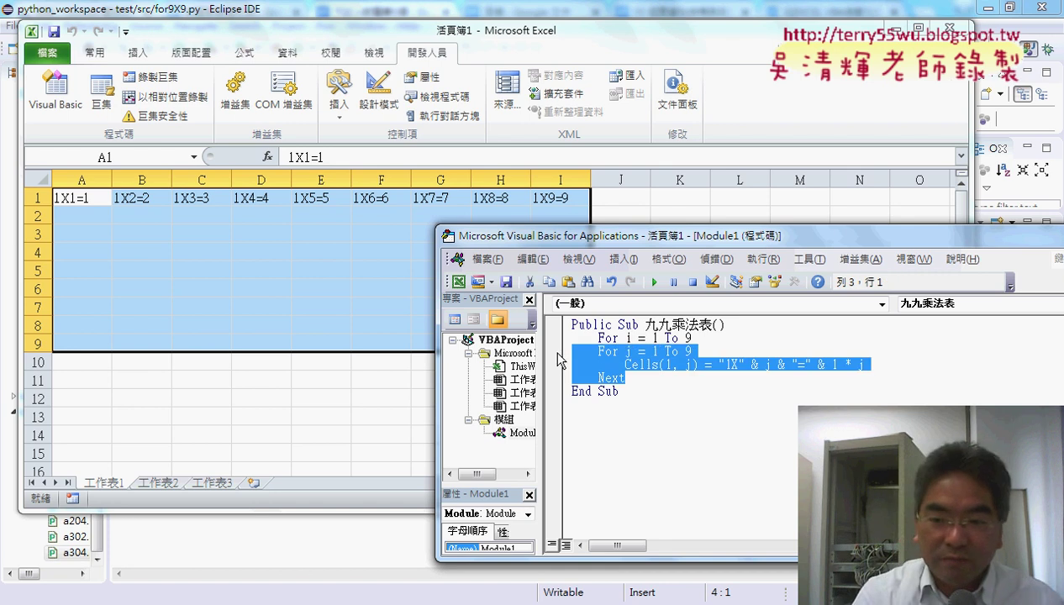
pyautogui.press('Tab')
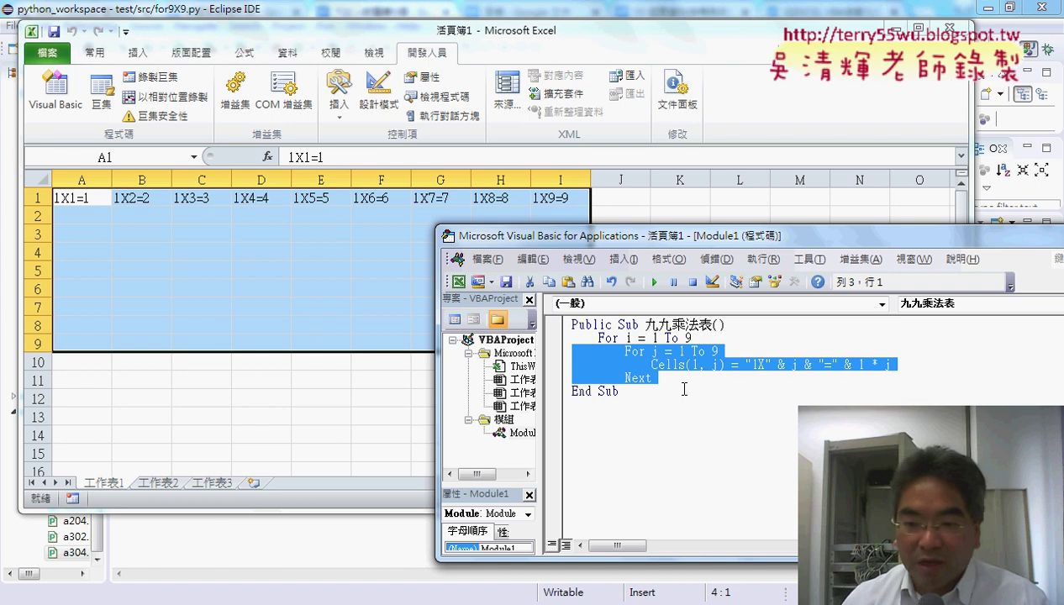
pyautogui.click(684, 385)
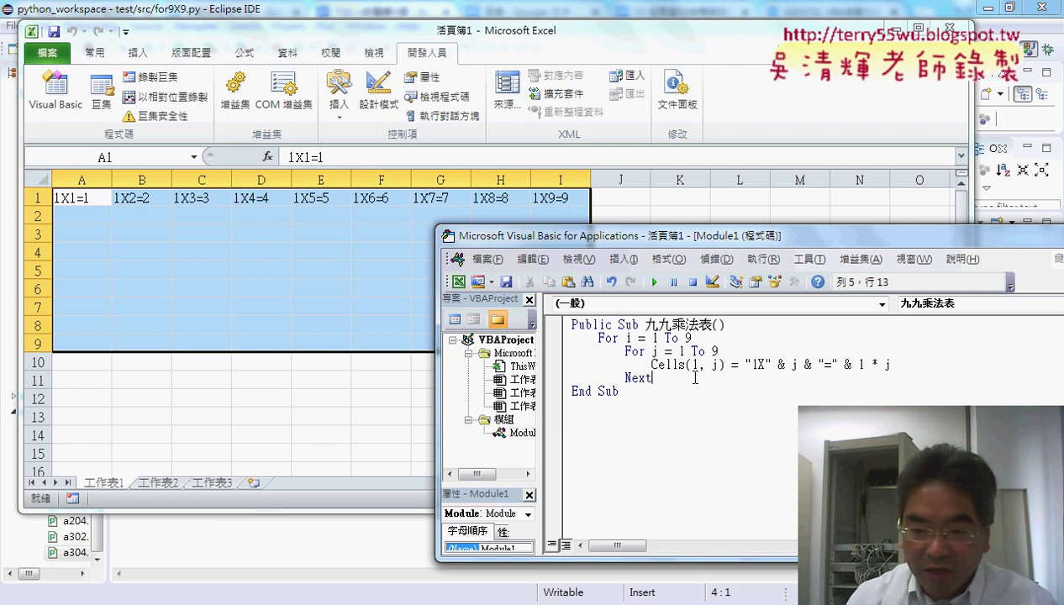
pyautogui.press('Return')
pyautogui.write('n')
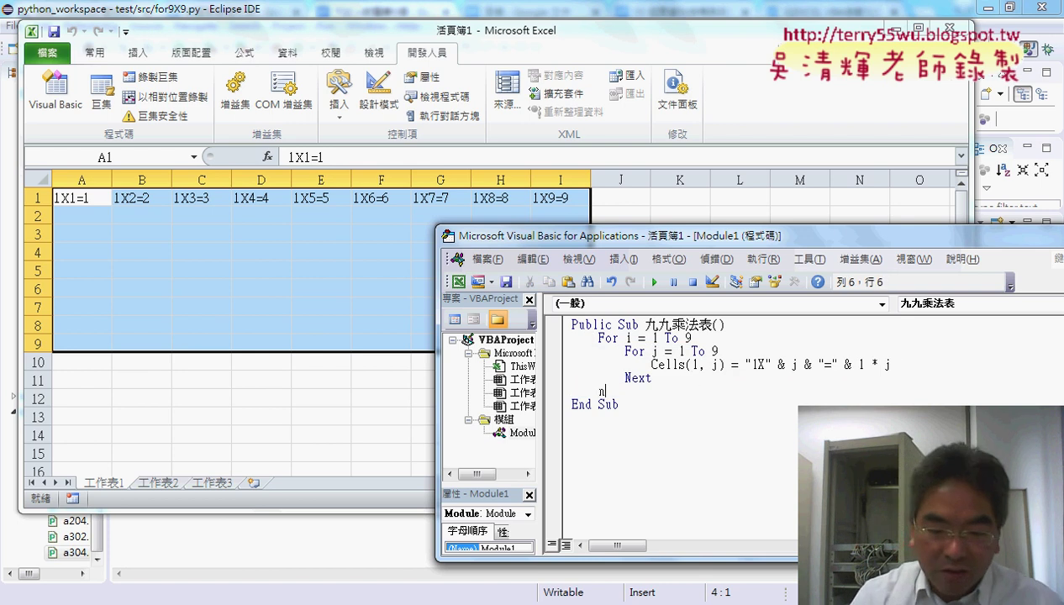
pyautogui.write('ext')
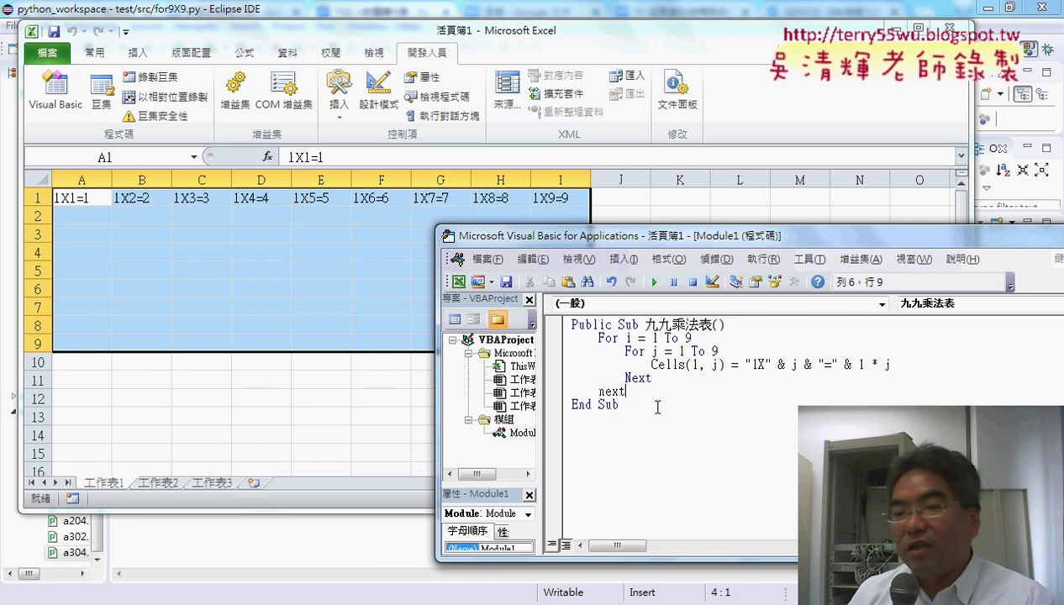
pyautogui.click(593, 340)
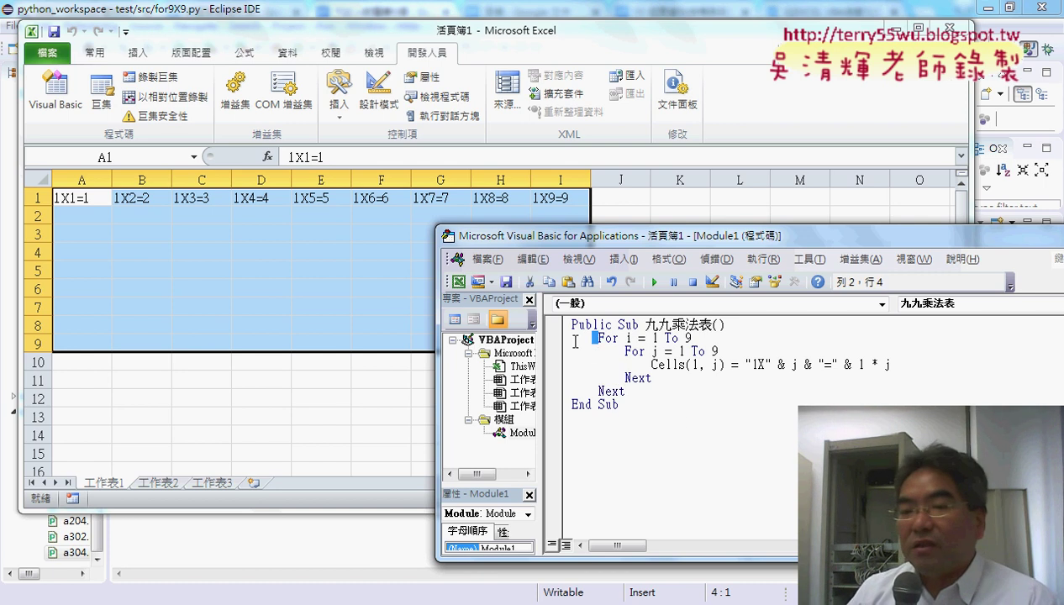
pyautogui.hotkey('shift', 'Home')
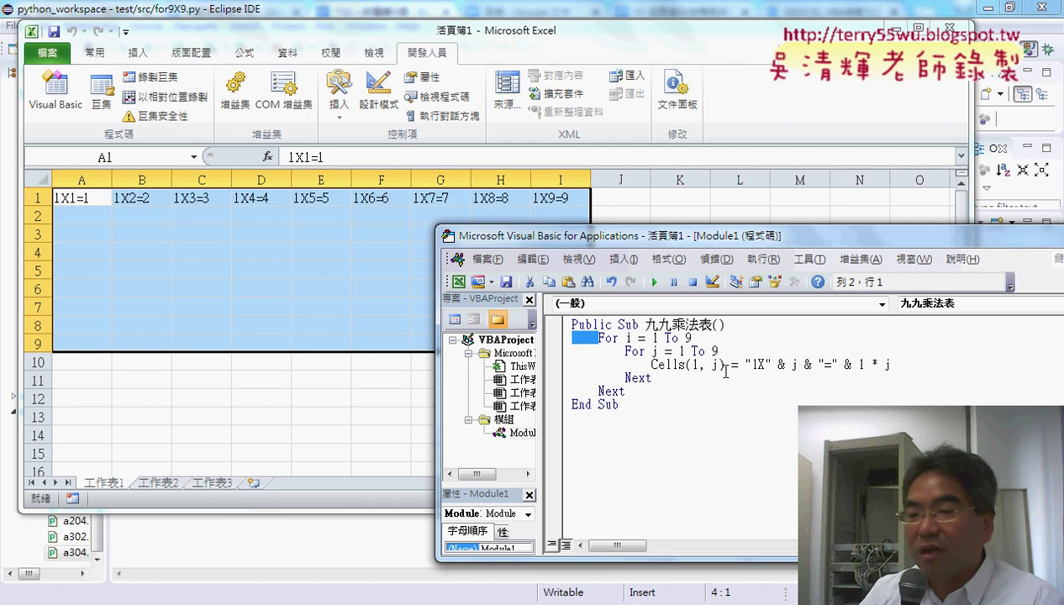
# Step: Change the loop body to Cells(i, j) = i & "X" & j & "=" & i * j
pyautogui.doubleClick(697, 364)
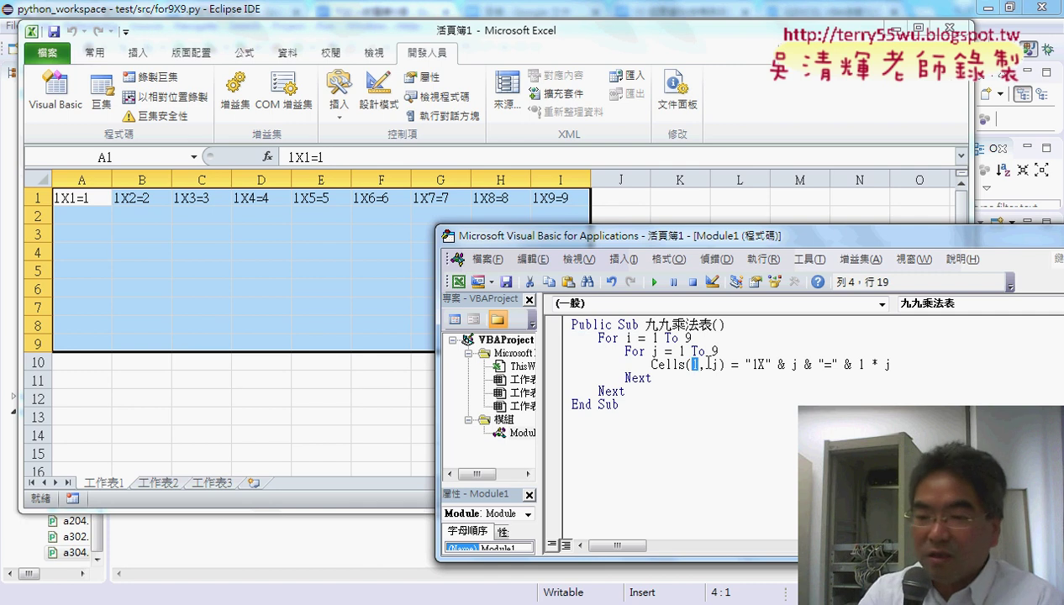
pyautogui.write('i')
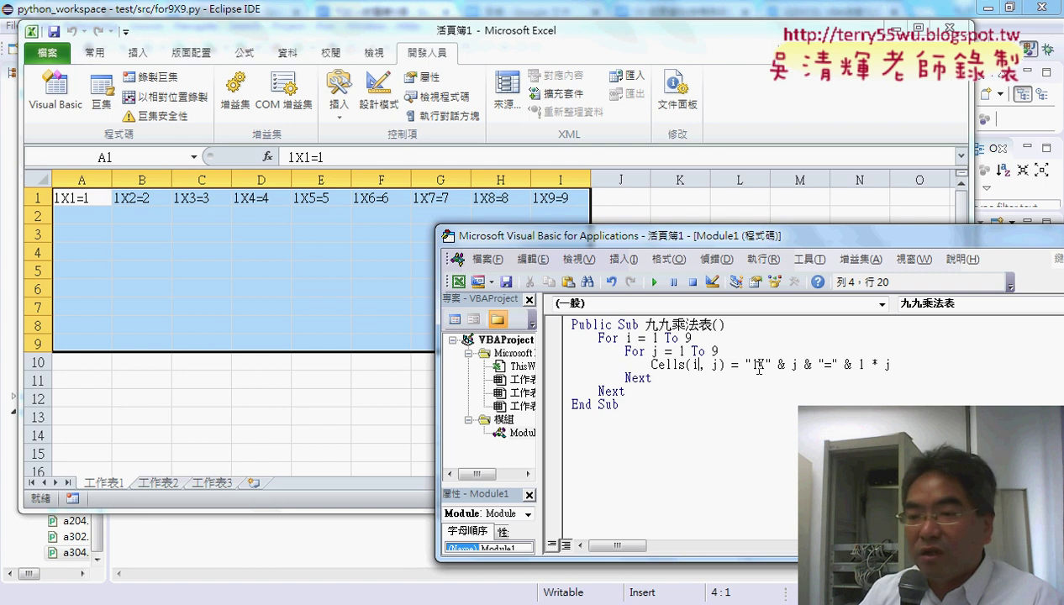
pyautogui.moveTo(758, 366); pyautogui.dragTo(752, 366)
pyautogui.press('Delete')
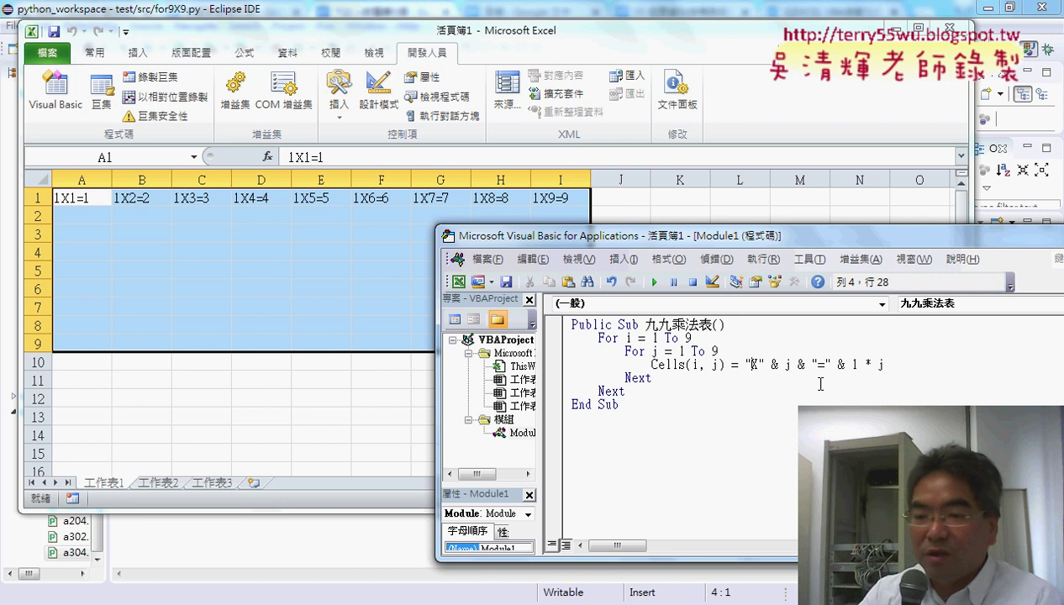
pyautogui.press('Left')
pyautogui.press('Left')
pyautogui.write('i')
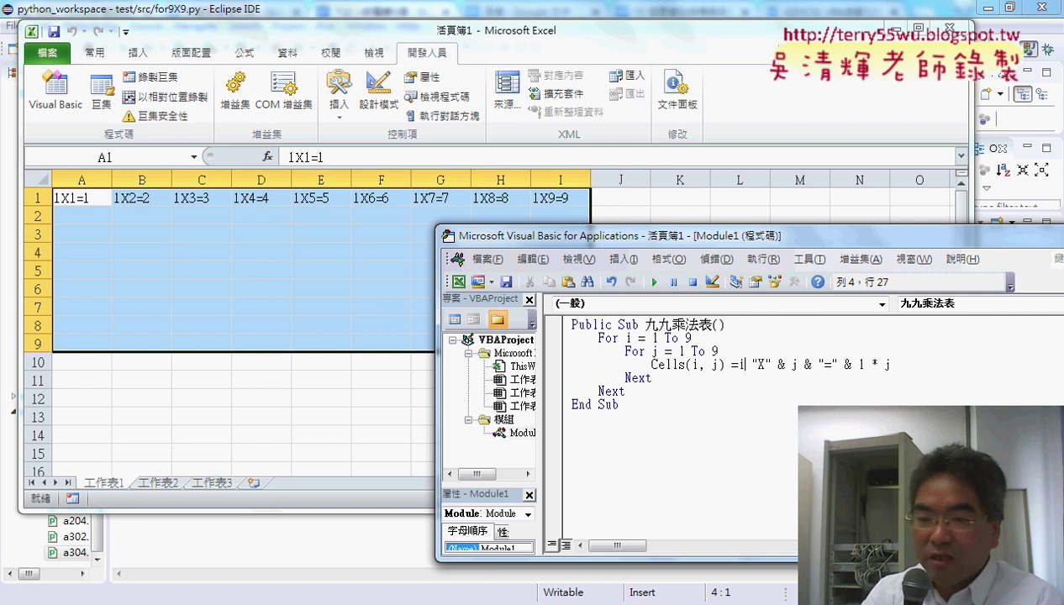
pyautogui.write(' &')
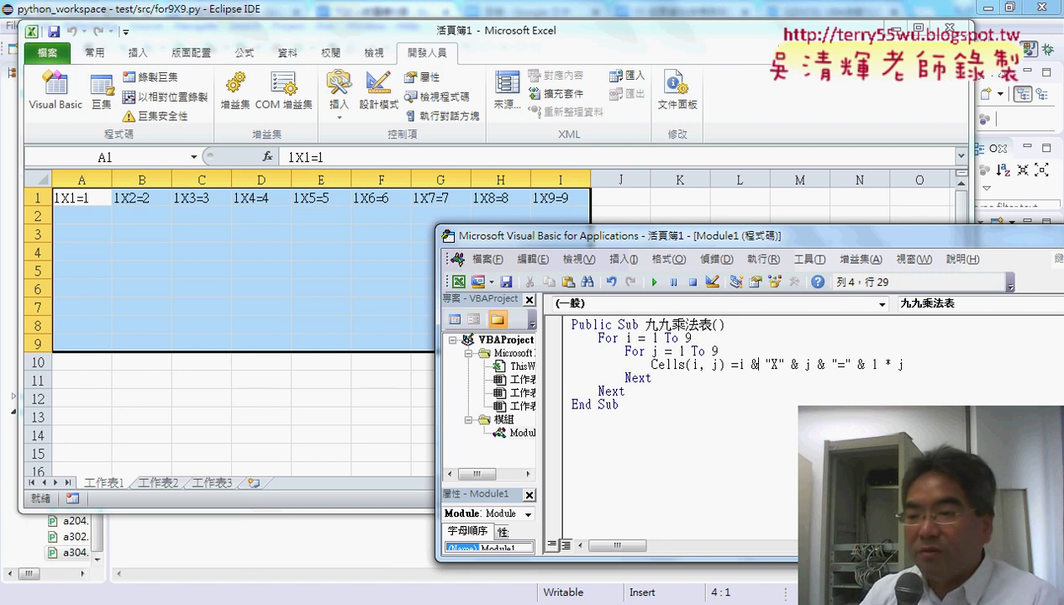
pyautogui.doubleClick(874, 364)
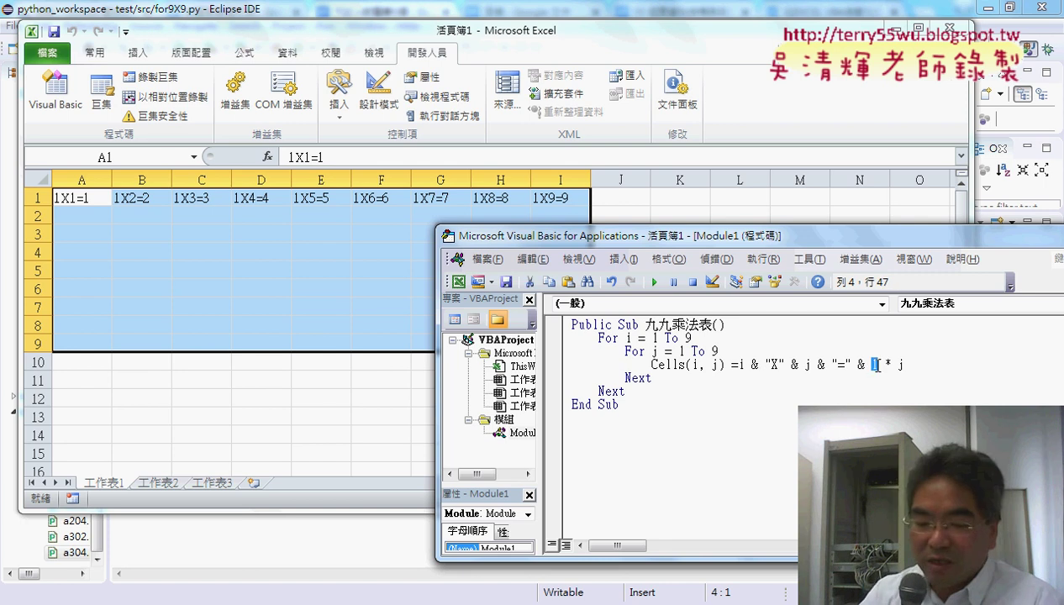
pyautogui.write('i')
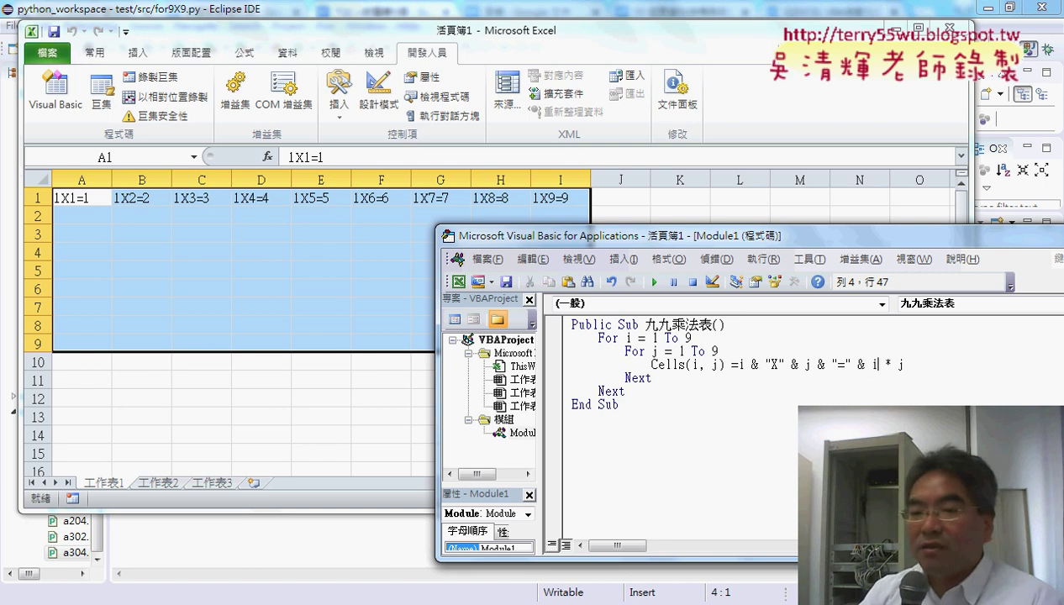
pyautogui.press('Down')
pyautogui.press('Down')
pyautogui.press('Down')
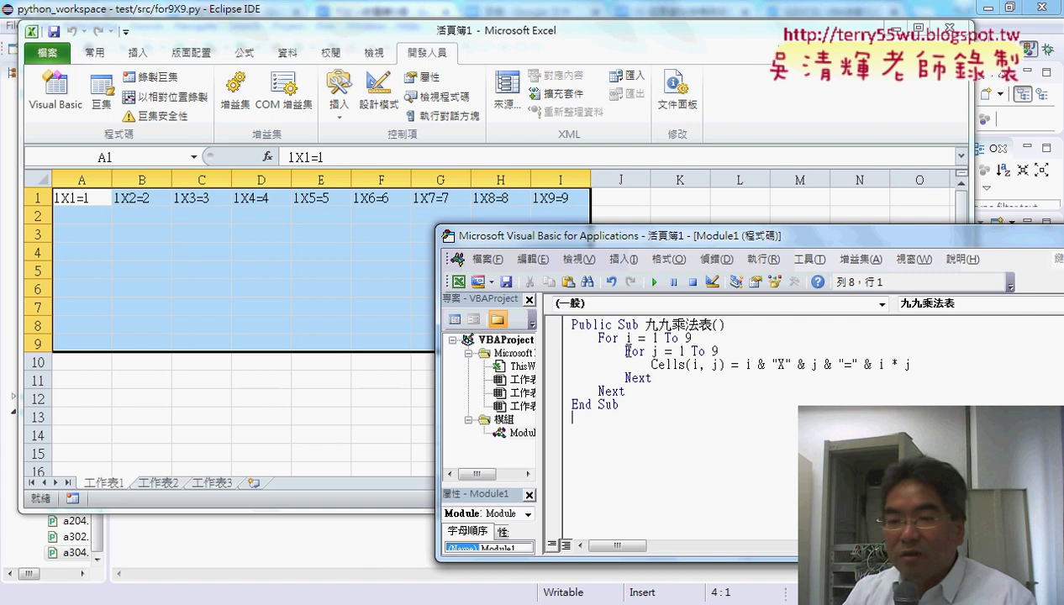
pyautogui.moveTo(623, 351); pyautogui.dragTo(666, 379)
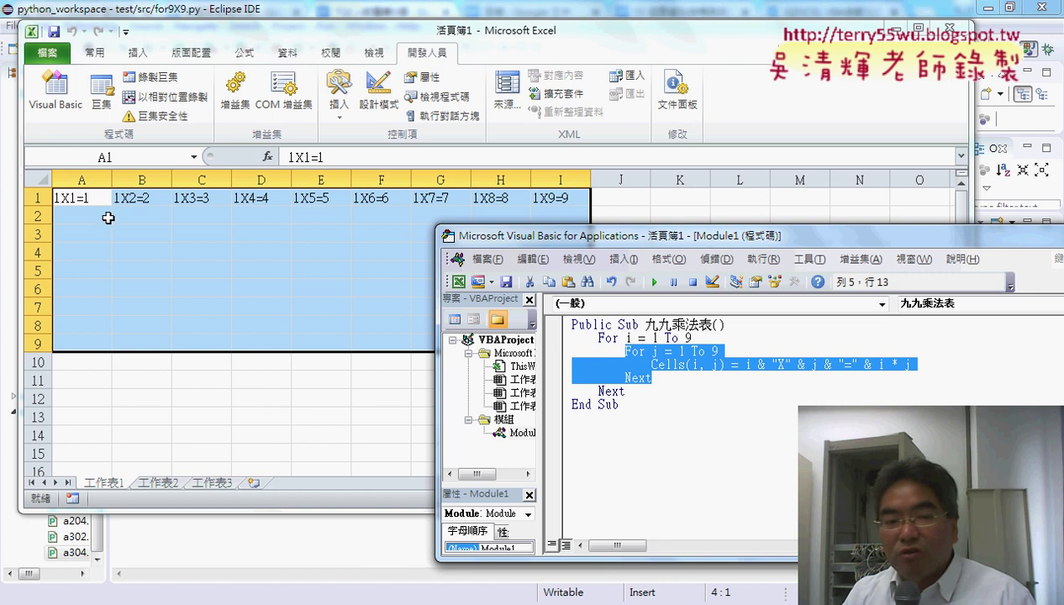
# Step: Run the macro to fill A1:I9 with 1X1=1 through 9X9=81
pyautogui.moveTo(580, 237); pyautogui.dragTo(748, 150)
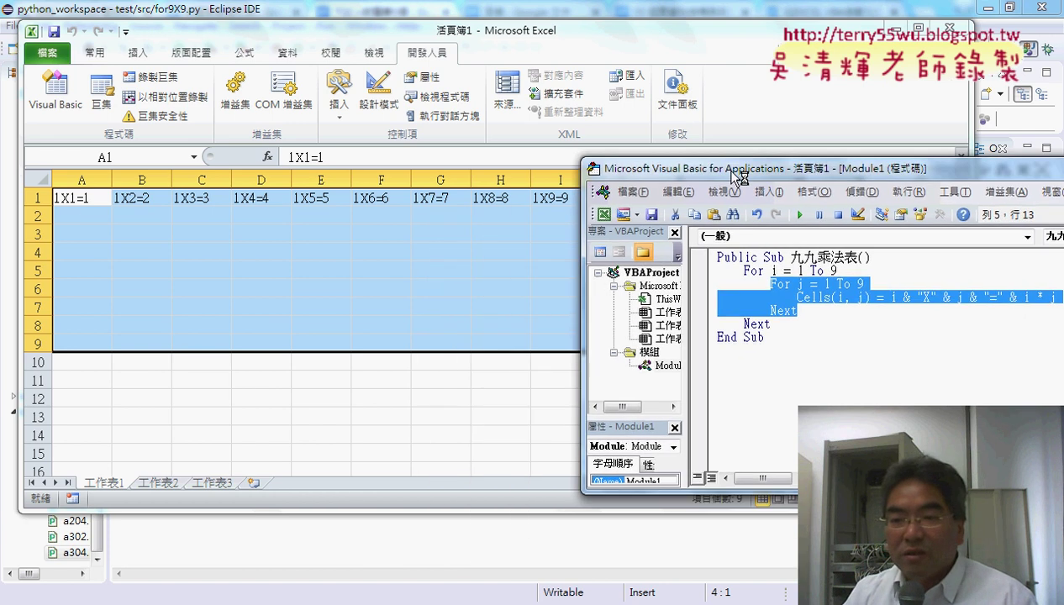
pyautogui.click(793, 268)
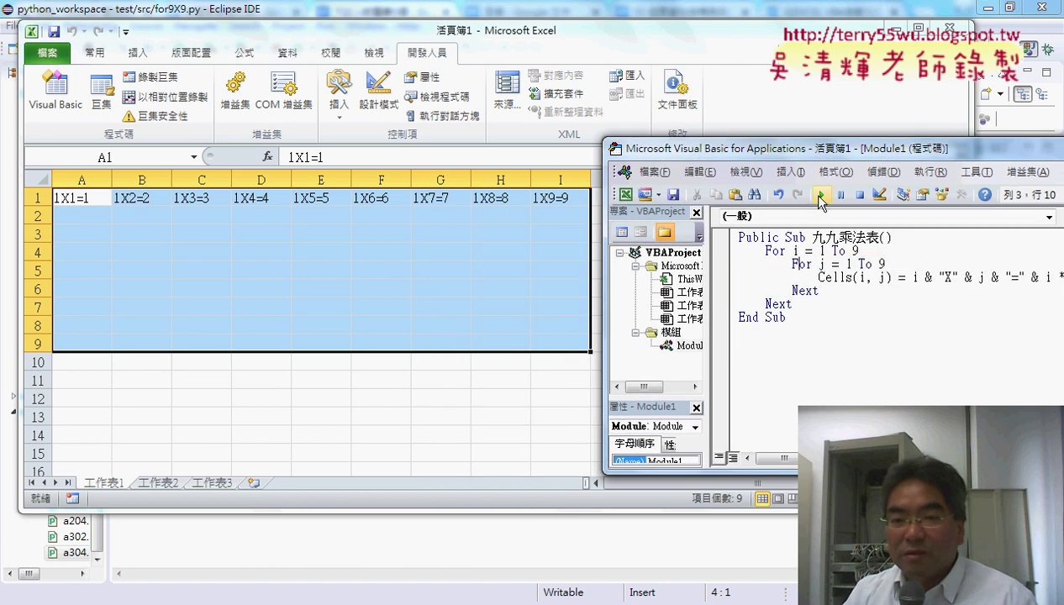
pyautogui.click(821, 196)
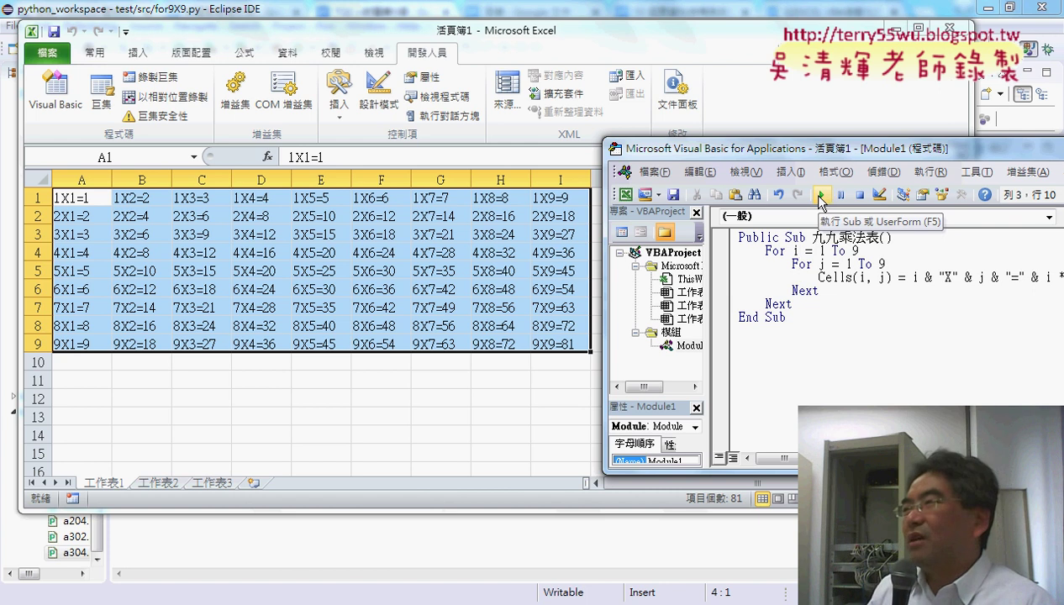
pyautogui.click(820, 195)
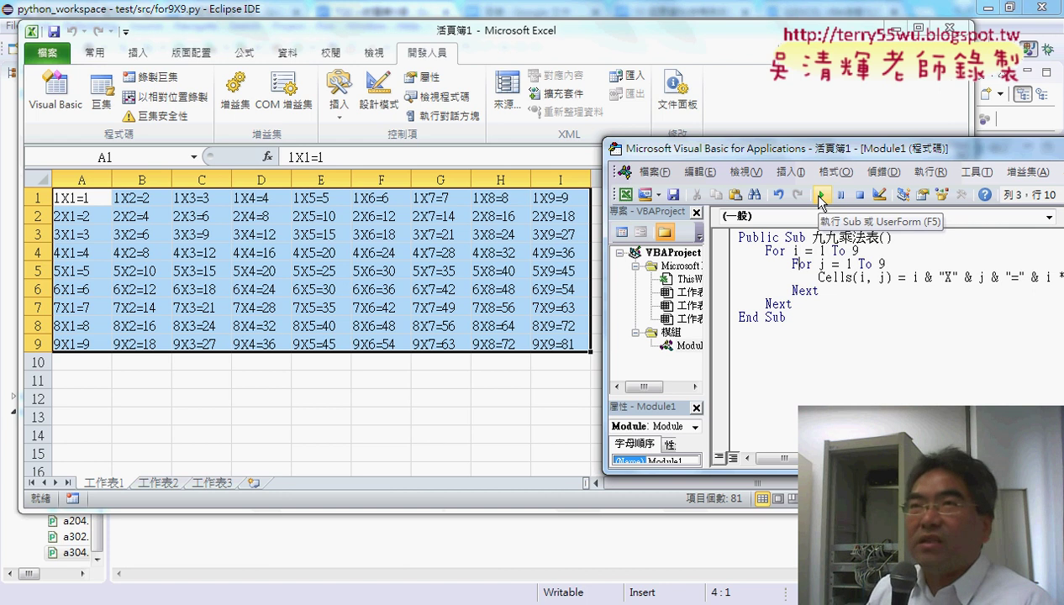
pyautogui.click(819, 195)
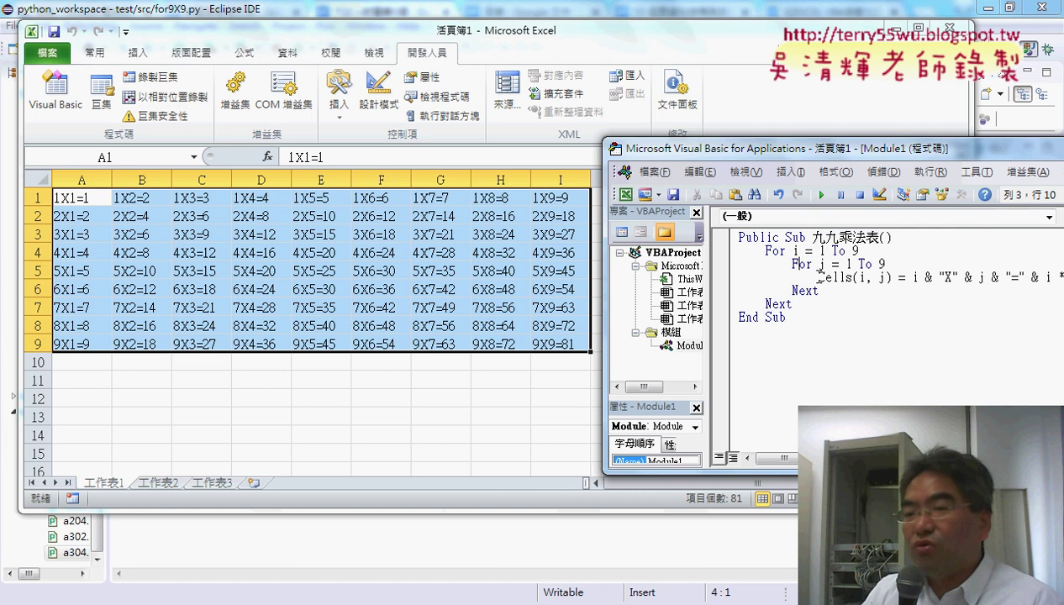
pyautogui.moveTo(819, 277); pyautogui.dragTo(893, 278)
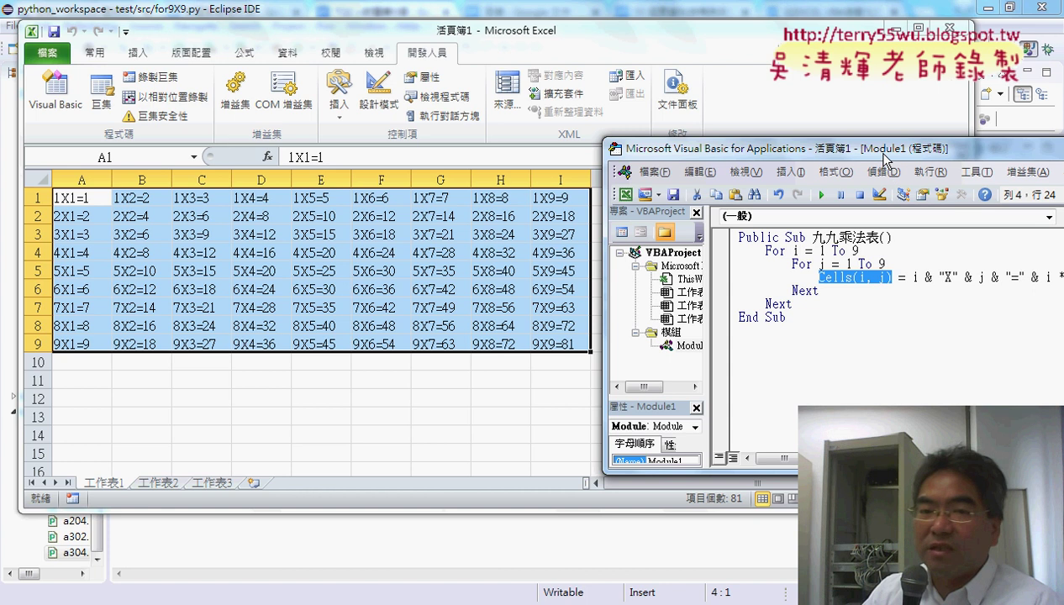
pyautogui.moveTo(877, 156); pyautogui.dragTo(343, 256)
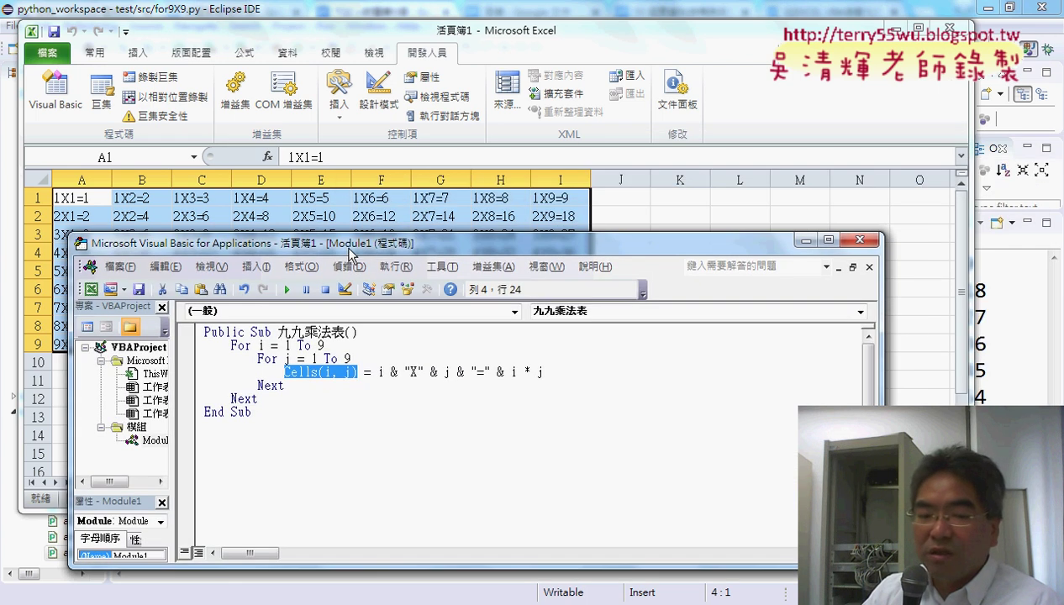
# Step: Bring up Chrome on the 03 迴圈資料結構與自訂函數 notes and scroll to the VBA section
pyautogui.click(231, 572)
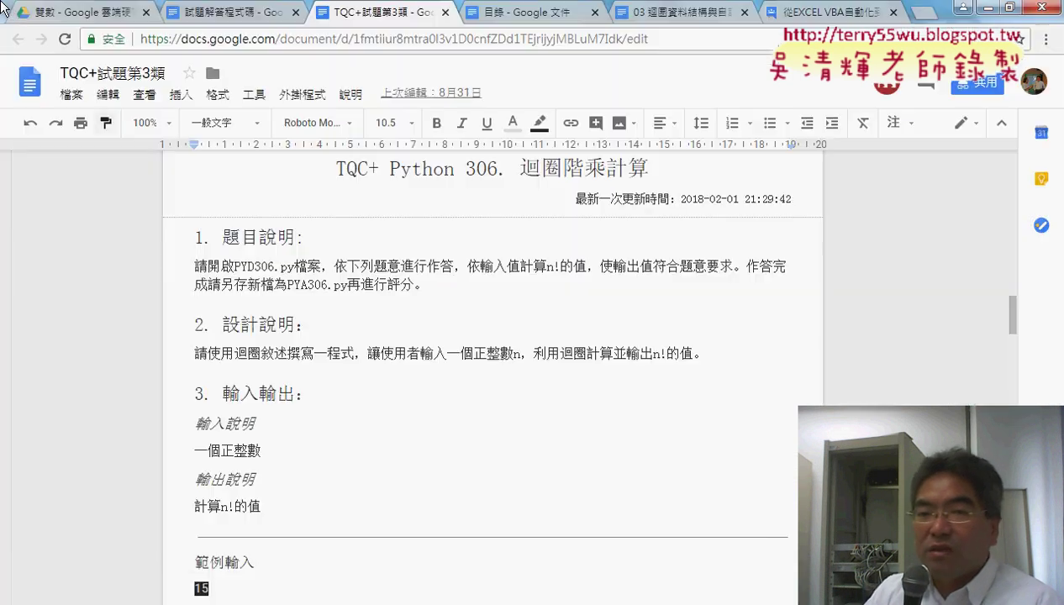
pyautogui.click(714, 12)
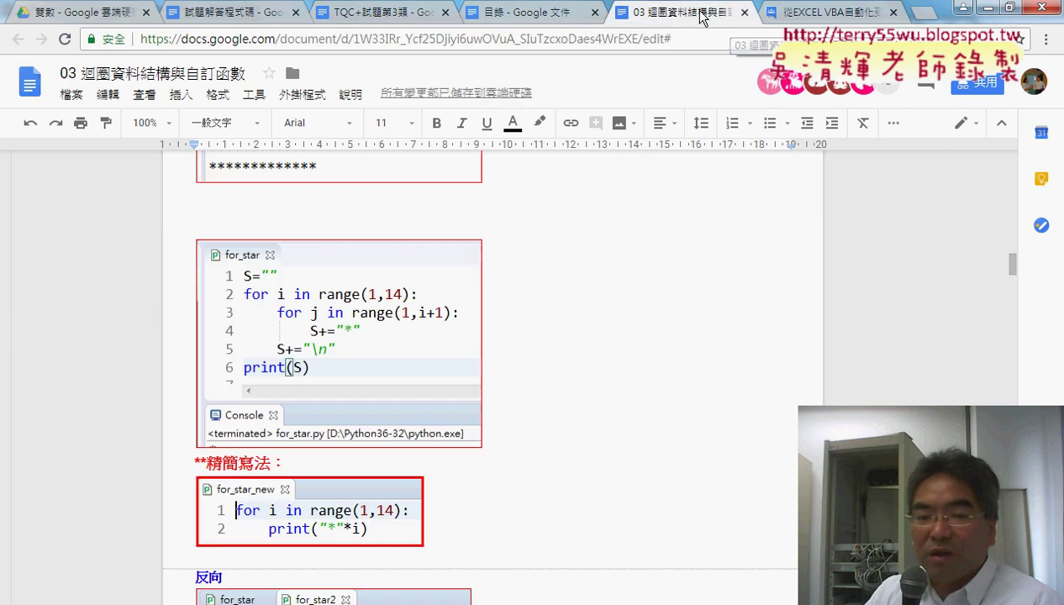
pyautogui.scroll(-3, 555, 265)
pyautogui.scroll(-4, 555, 265)
pyautogui.scroll(8, 554, 266)
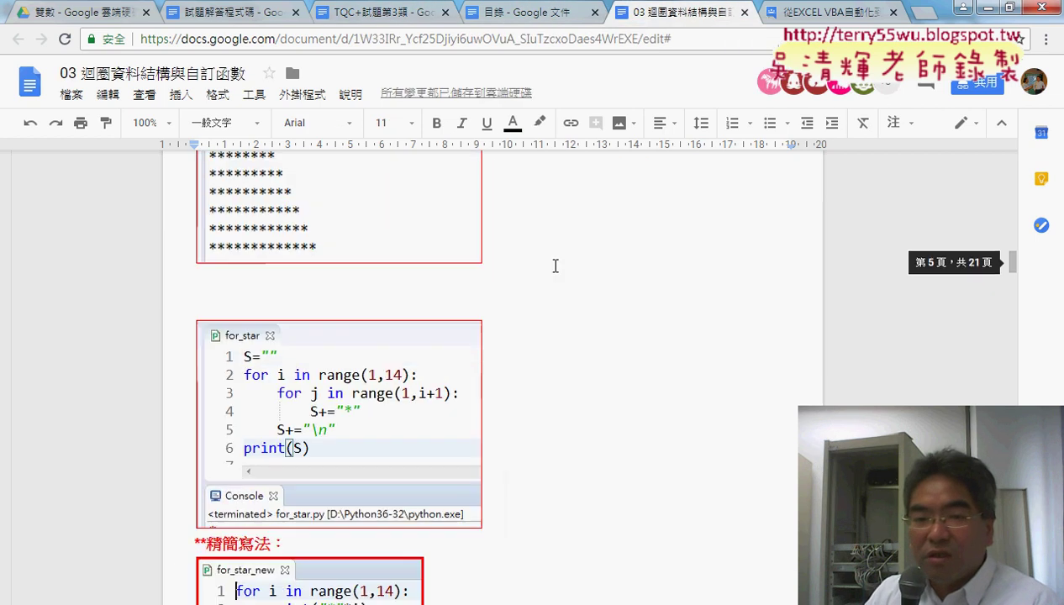
pyautogui.scroll(3, 554, 266)
pyautogui.scroll(3, 555, 266)
pyautogui.scroll(3, 553, 266)
pyautogui.scroll(2, 553, 266)
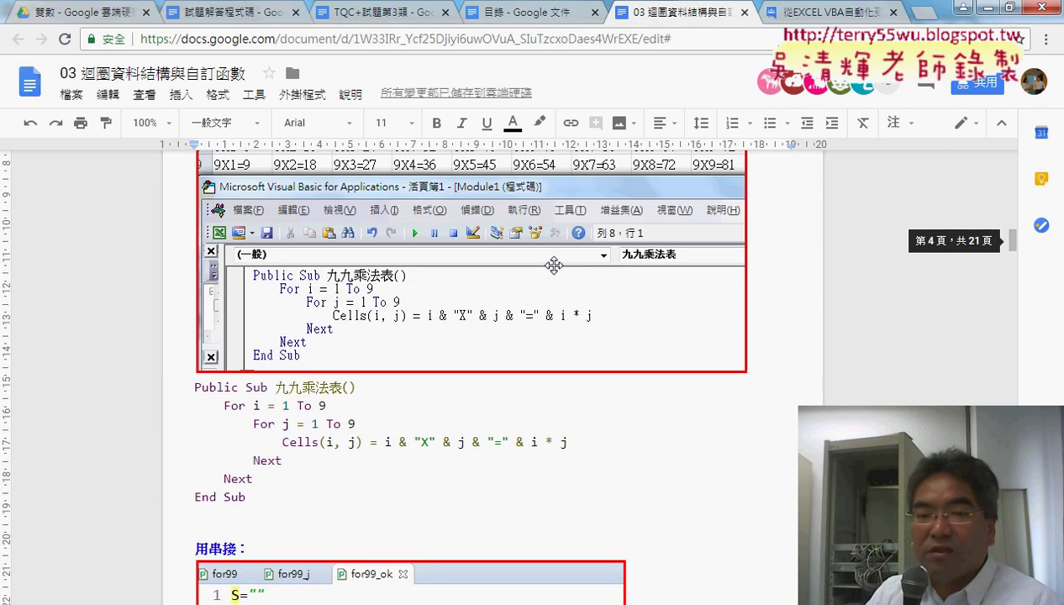
pyautogui.scroll(2, 496, 334)
# Step: Highlight the 九九乘法表 Public Sub…End Sub code listing below the VBA screenshot
pyautogui.click(496, 334)
pyautogui.scroll(-2, 588, 350)
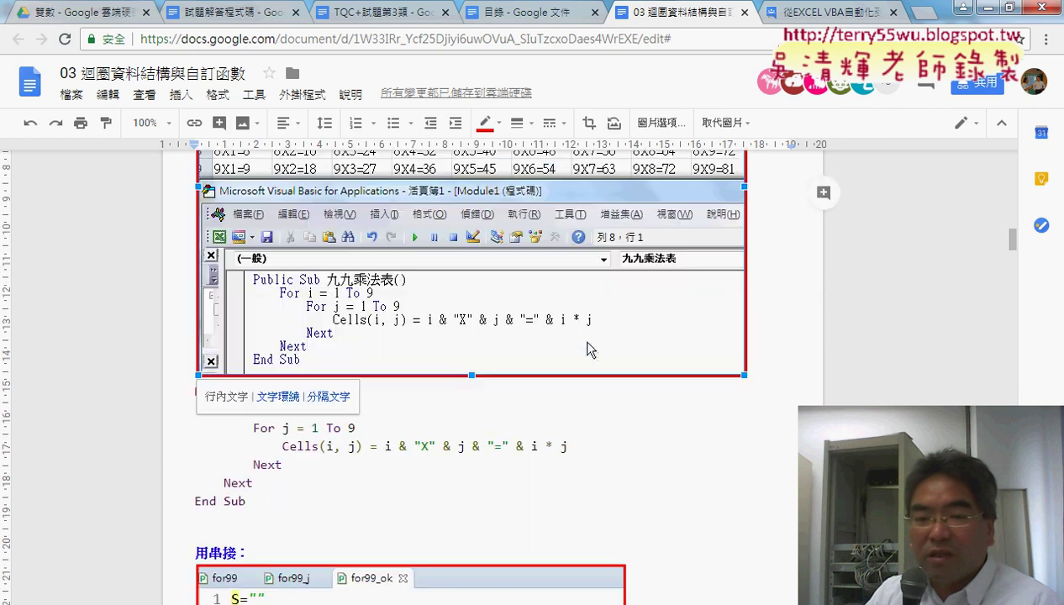
pyautogui.click(246, 501)
pyautogui.moveTo(245, 501); pyautogui.dragTo(194, 391)
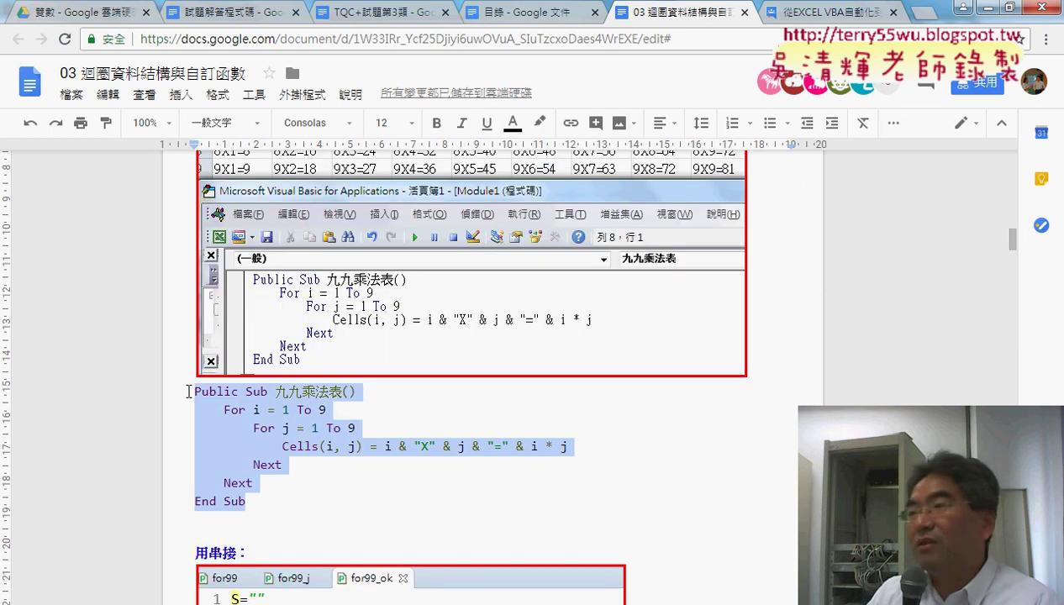